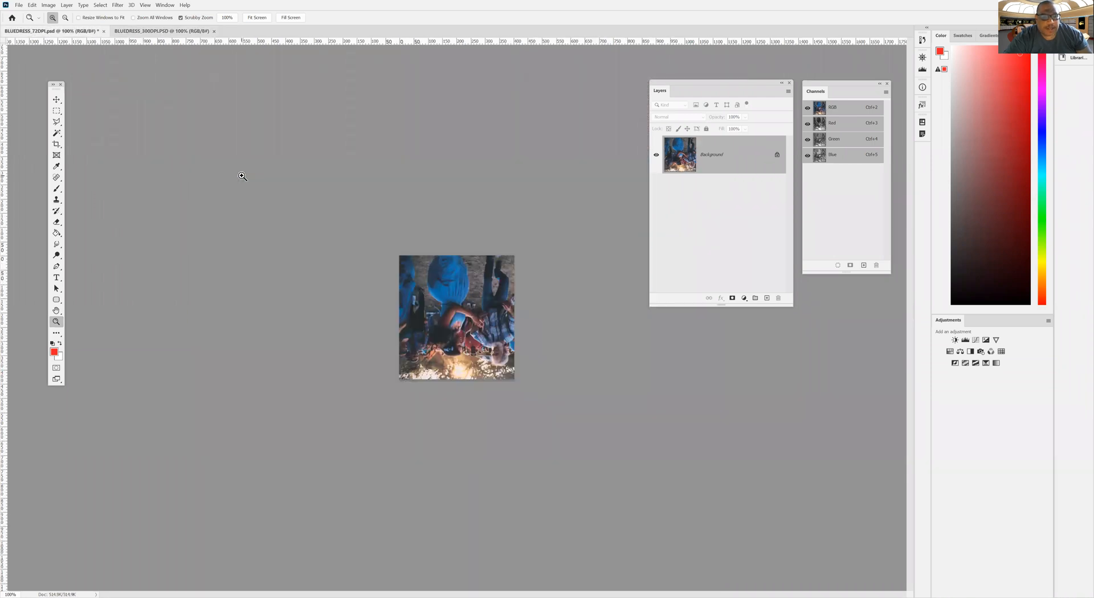
# Step: Switch to BLUEDRESS_300DPI.PSD and move the floating Layers panel off the photo to just below the Channels panel
pyautogui.hotkey('ctrl', 'Tab')
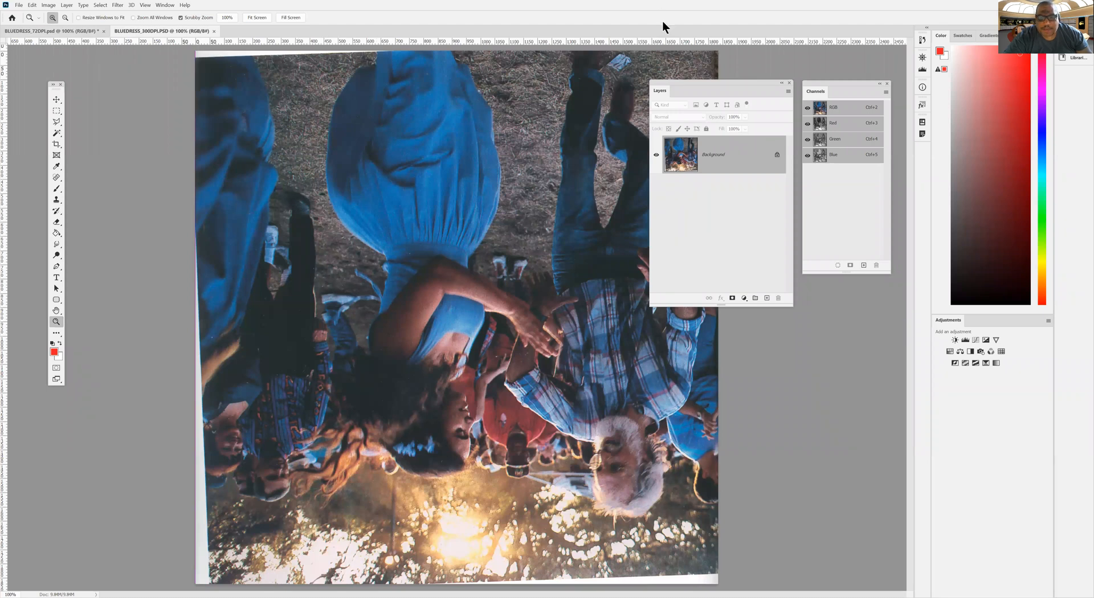
pyautogui.moveTo(671, 81); pyautogui.dragTo(765, 286)
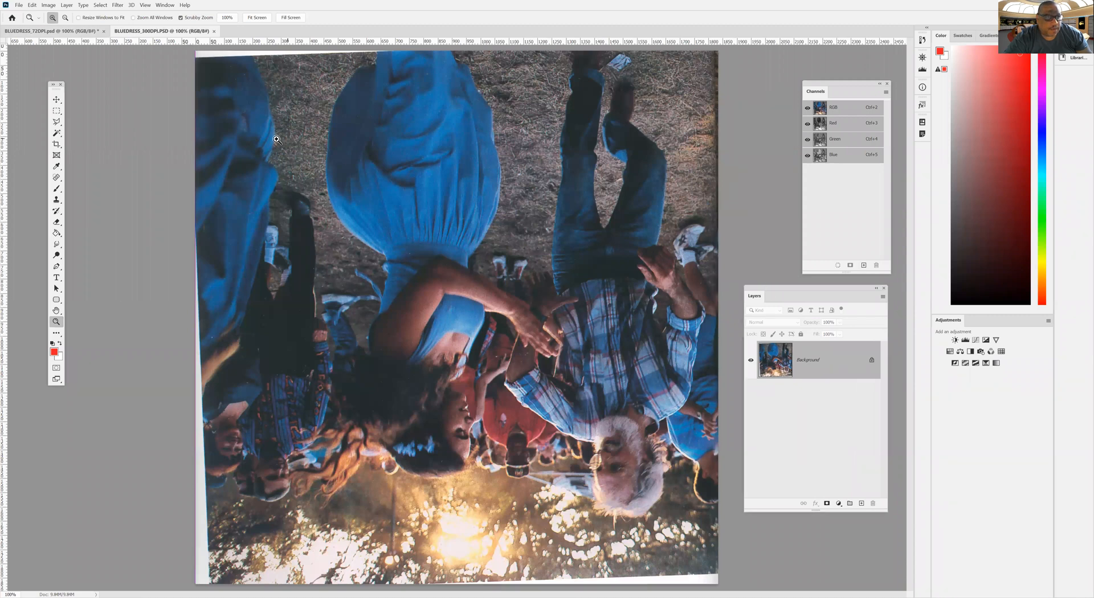
# Step: Flip the whole canvas of BLUEDRESS_72DPI.psd vertically
pyautogui.click(36, 31)
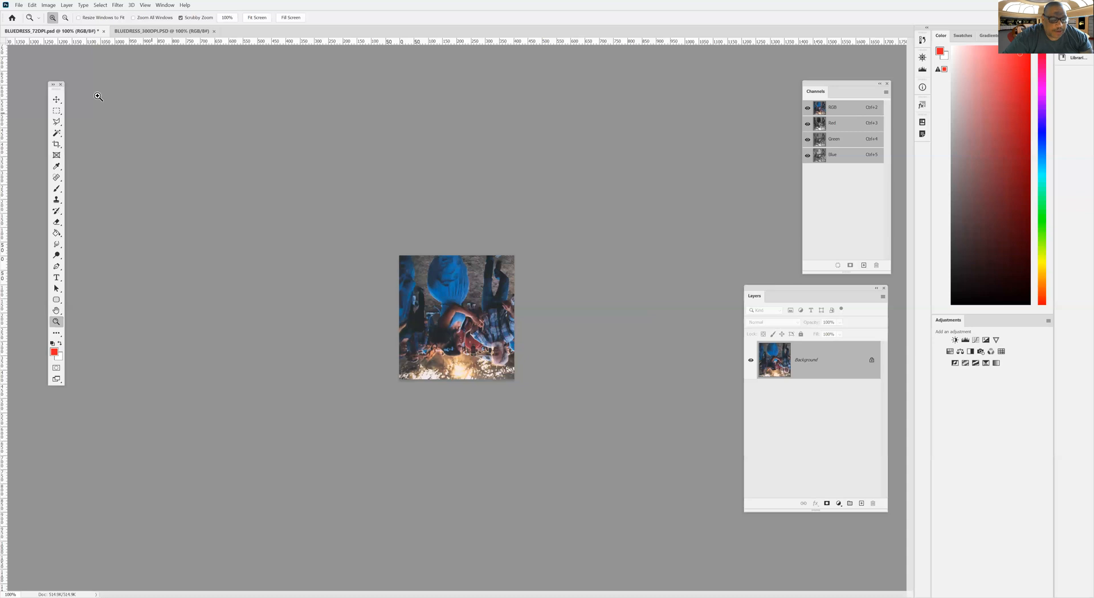
pyautogui.click(48, 5)
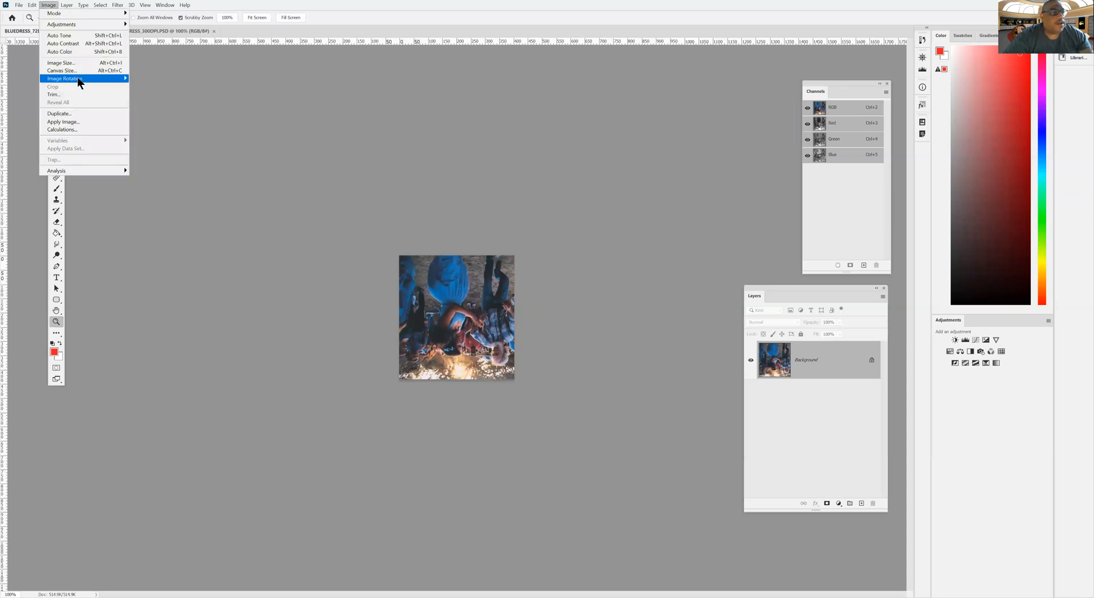
pyautogui.moveTo(85, 78)
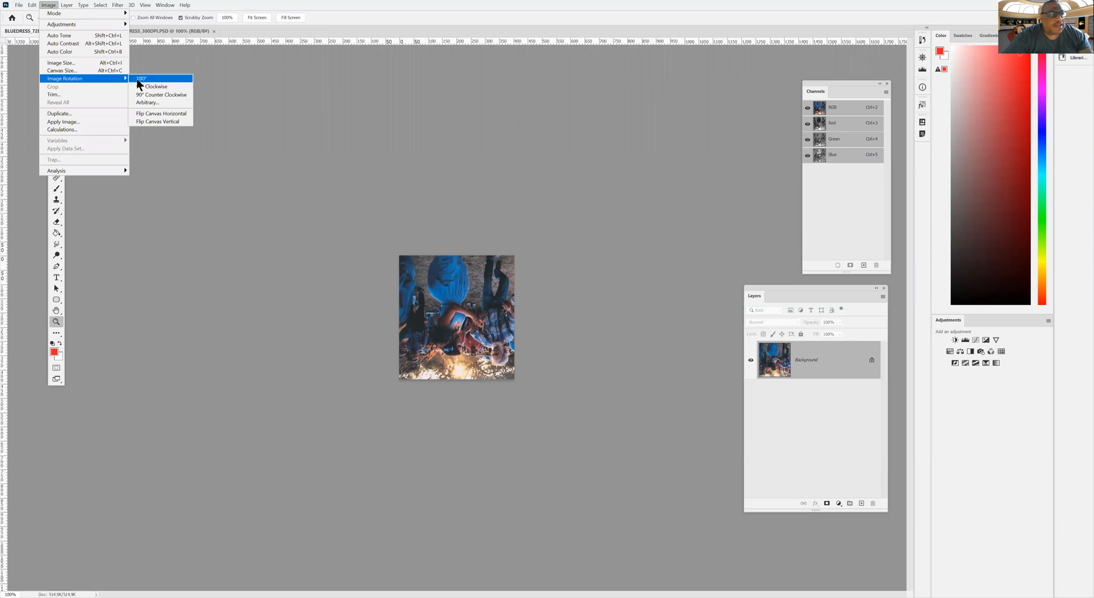
pyautogui.click(150, 121)
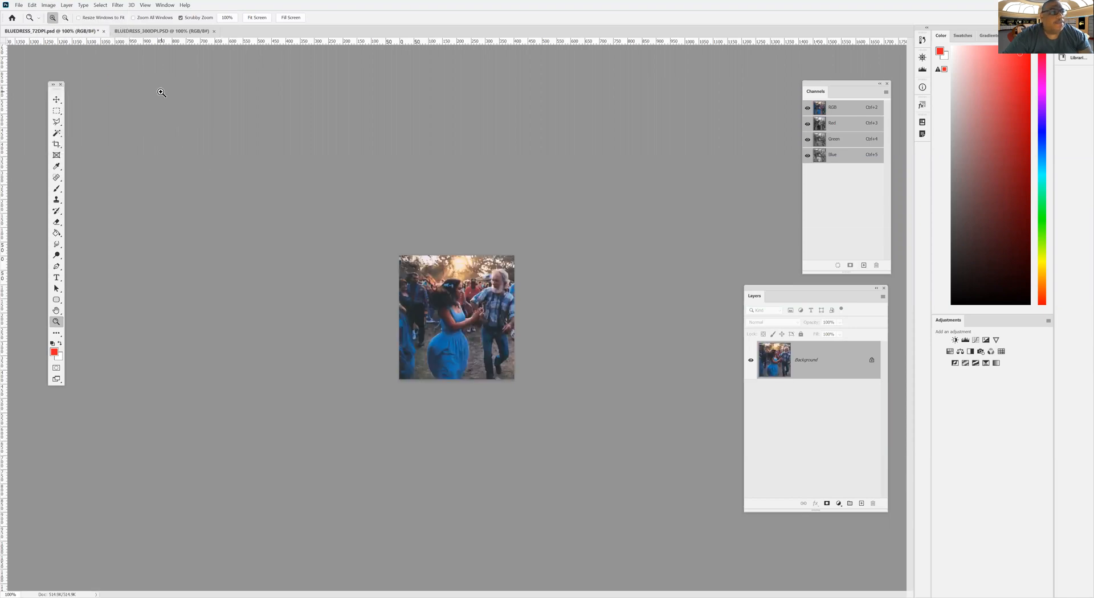
# Step: Flip the canvas of BLUEDRESS_300DPI.PSD vertically and compare it with the 72 DPI version
pyautogui.click(153, 32)
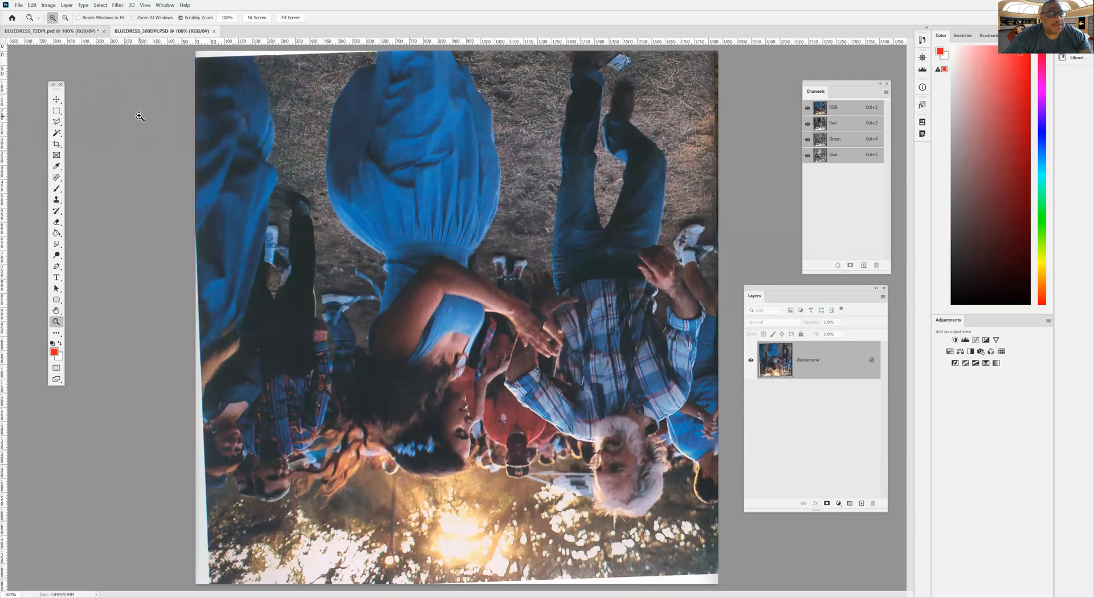
pyautogui.click(48, 7)
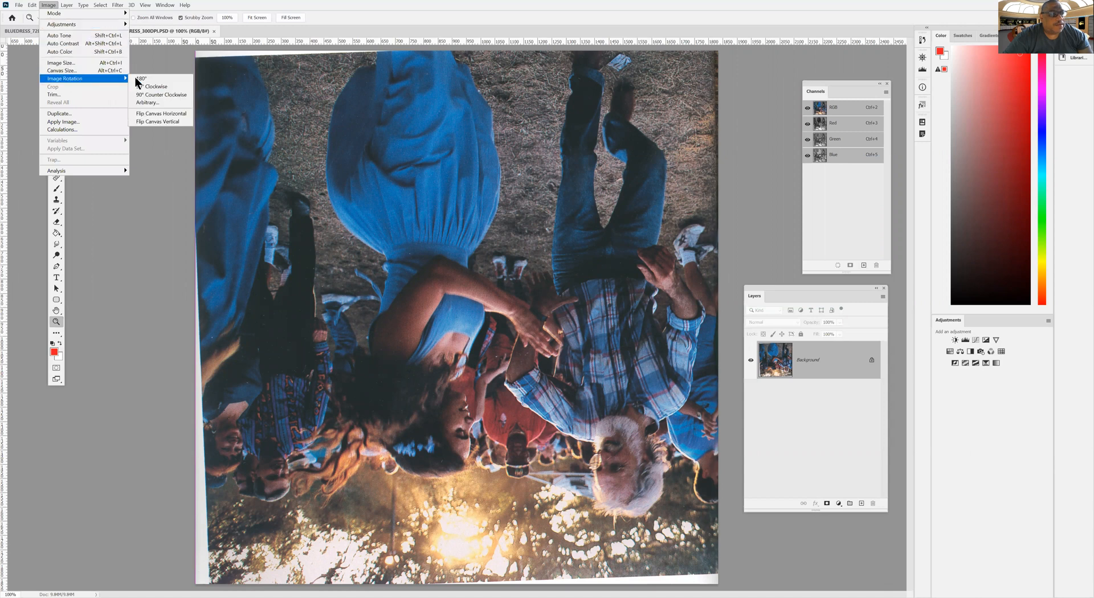
pyautogui.click(152, 123)
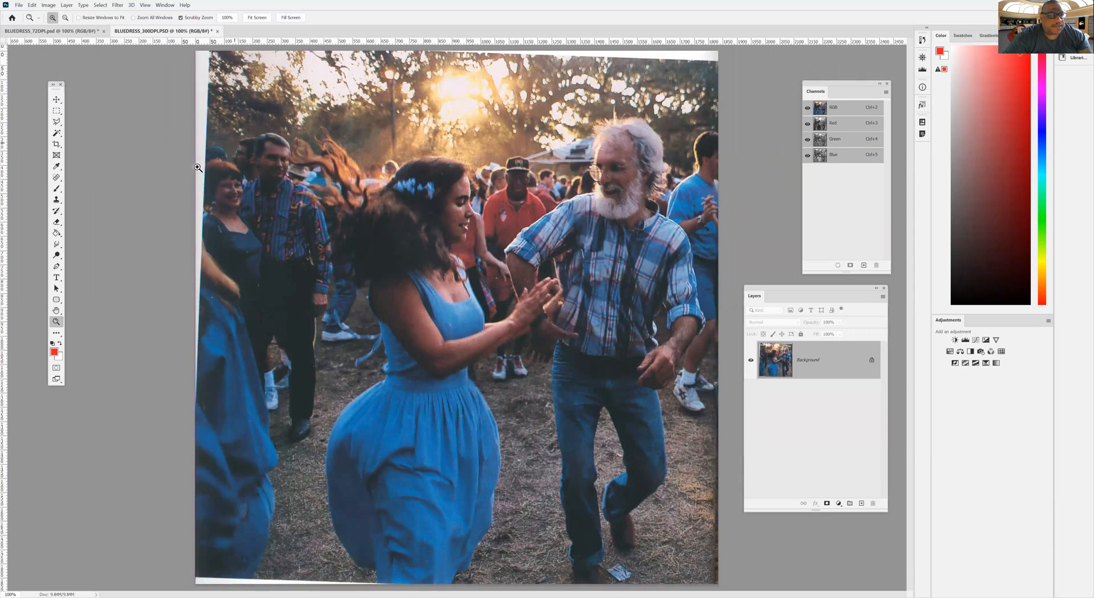
pyautogui.hotkey('ctrl', 'Tab')
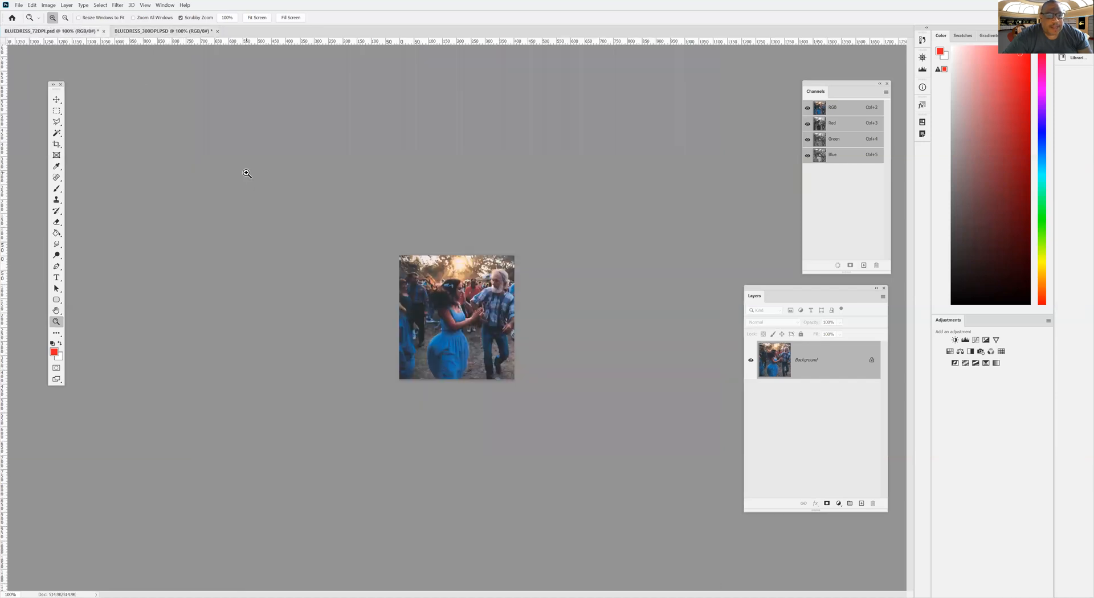
pyautogui.hotkey('ctrl', 'Tab')
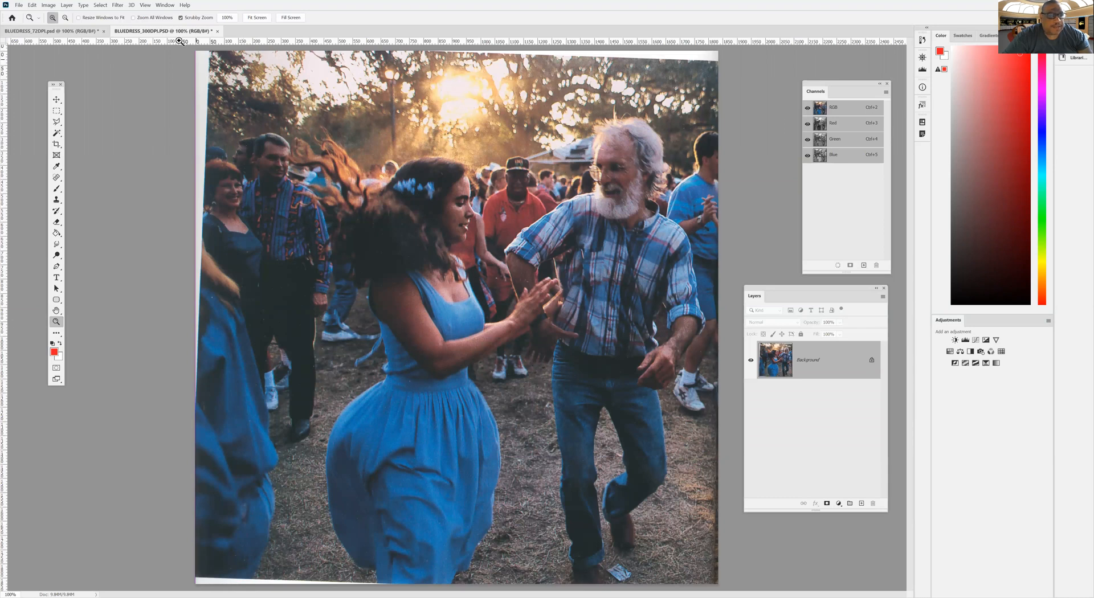
# Step: Show the Navigator panel and place it beside the Channels panel
pyautogui.click(165, 5)
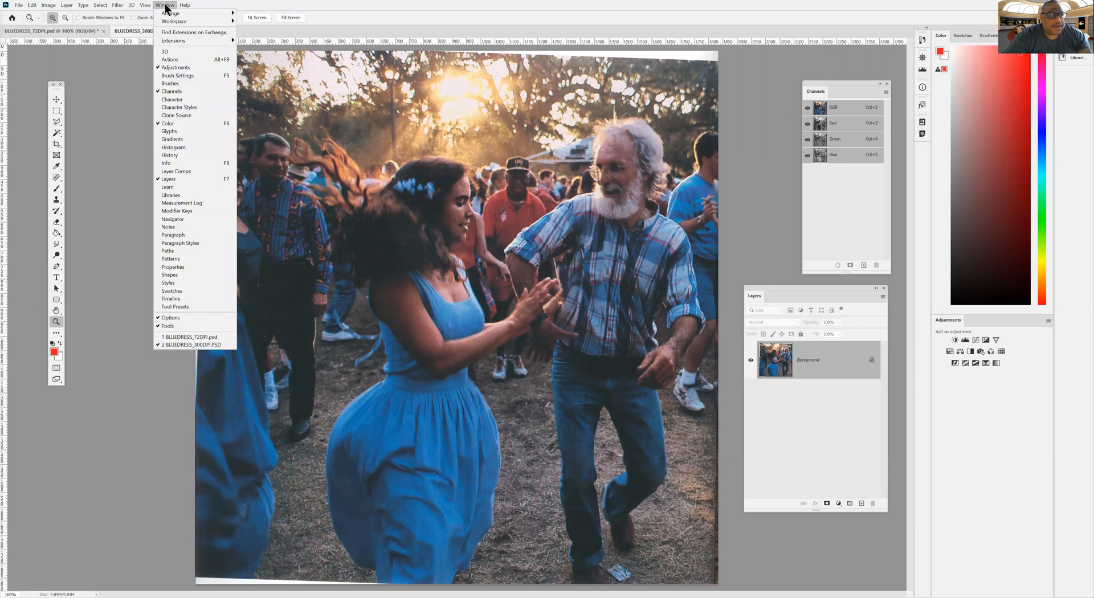
pyautogui.click(181, 219)
pyautogui.moveTo(837, 53); pyautogui.dragTo(728, 150)
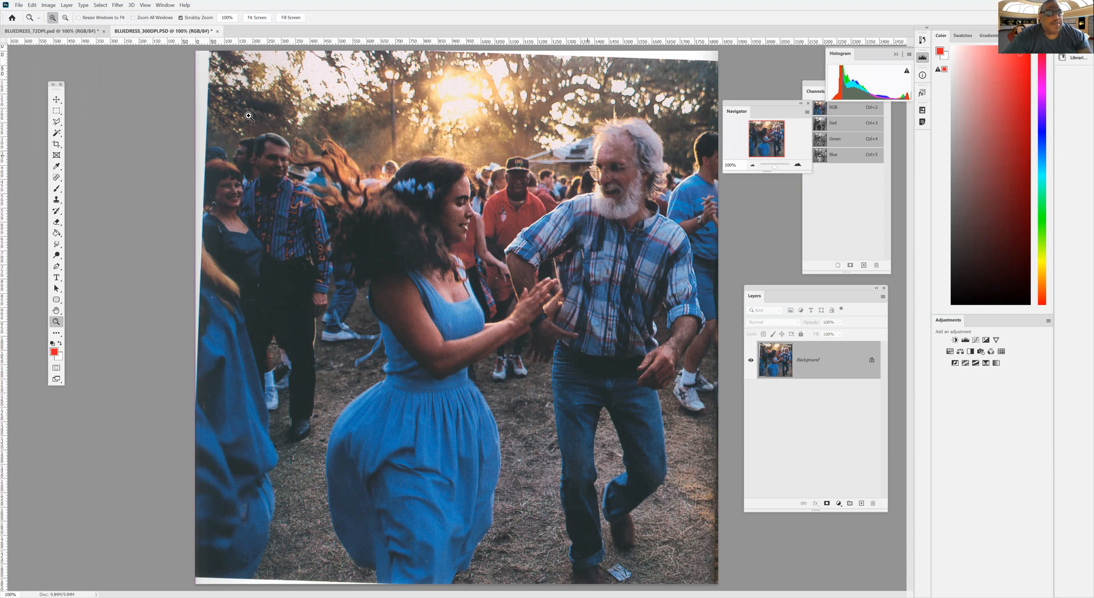
# Step: Compare both documents at the same zoom level and inspect the Image Size settings of BLUEDRESS_72DPI.psd without changing them
pyautogui.click(27, 29)
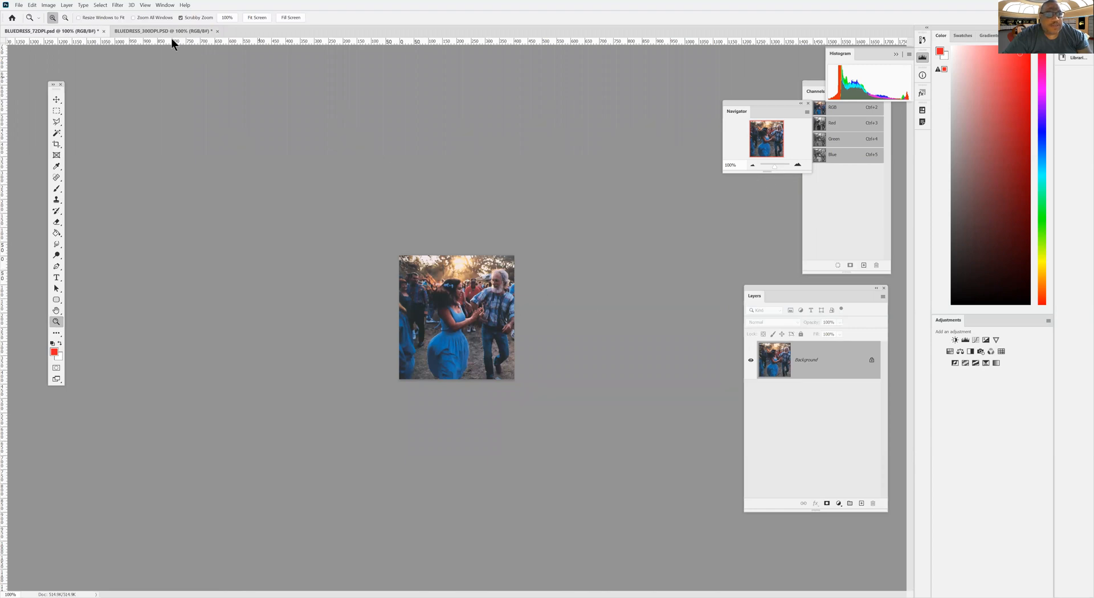
pyautogui.hotkey('ctrl', 'Tab')
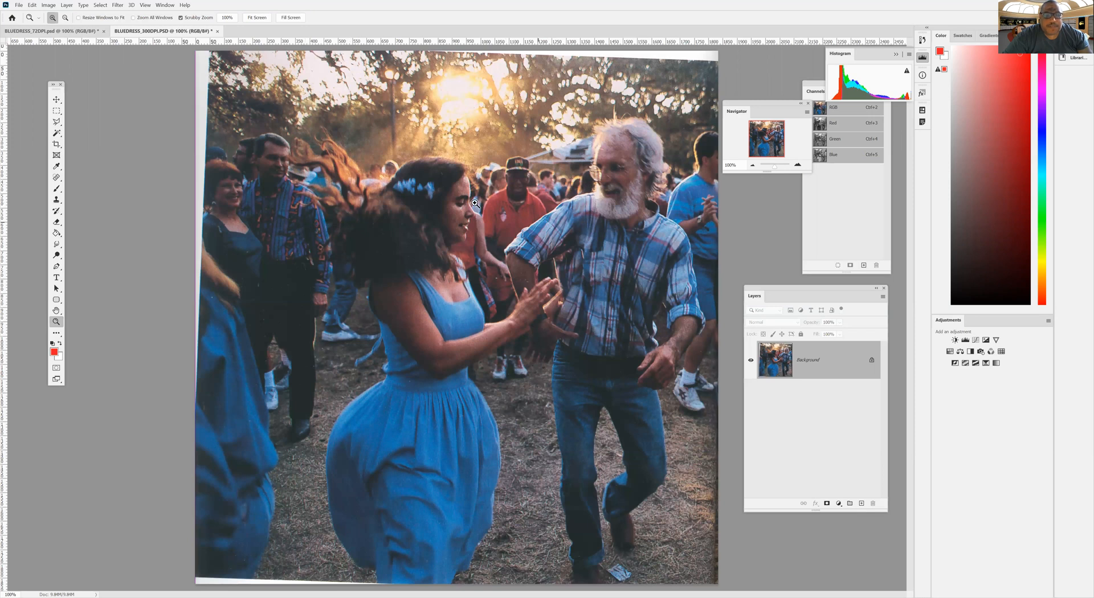
pyautogui.click(60, 32)
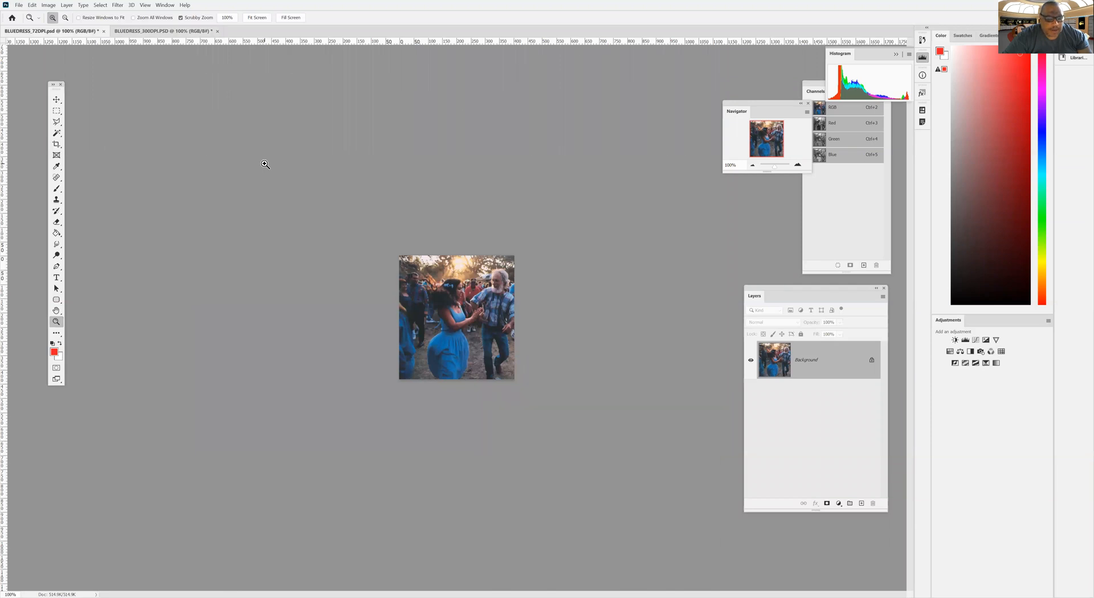
pyautogui.click(49, 5)
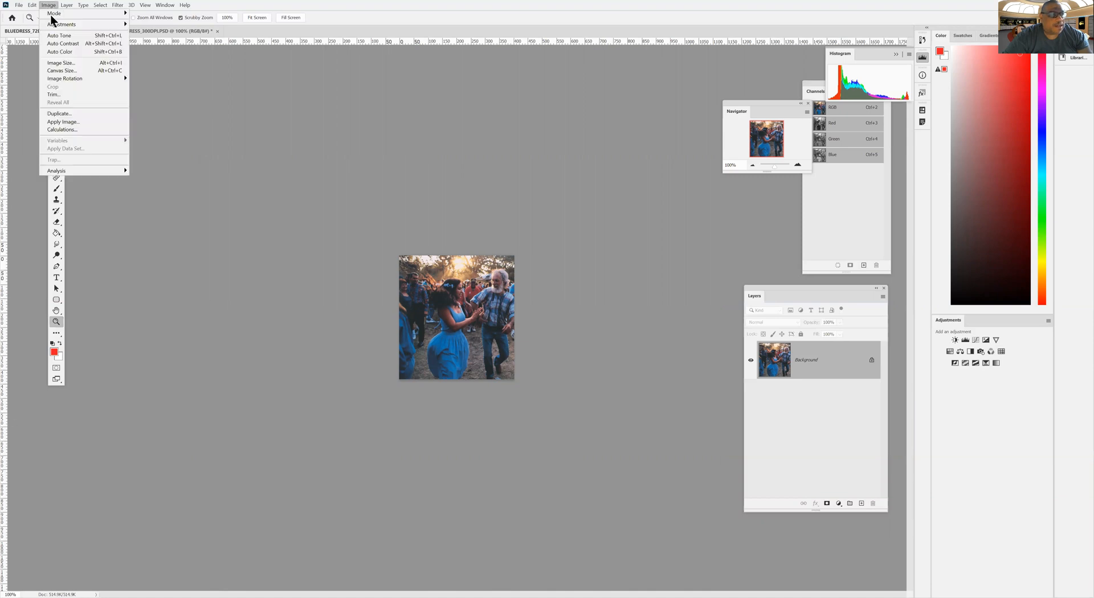
pyautogui.click(62, 63)
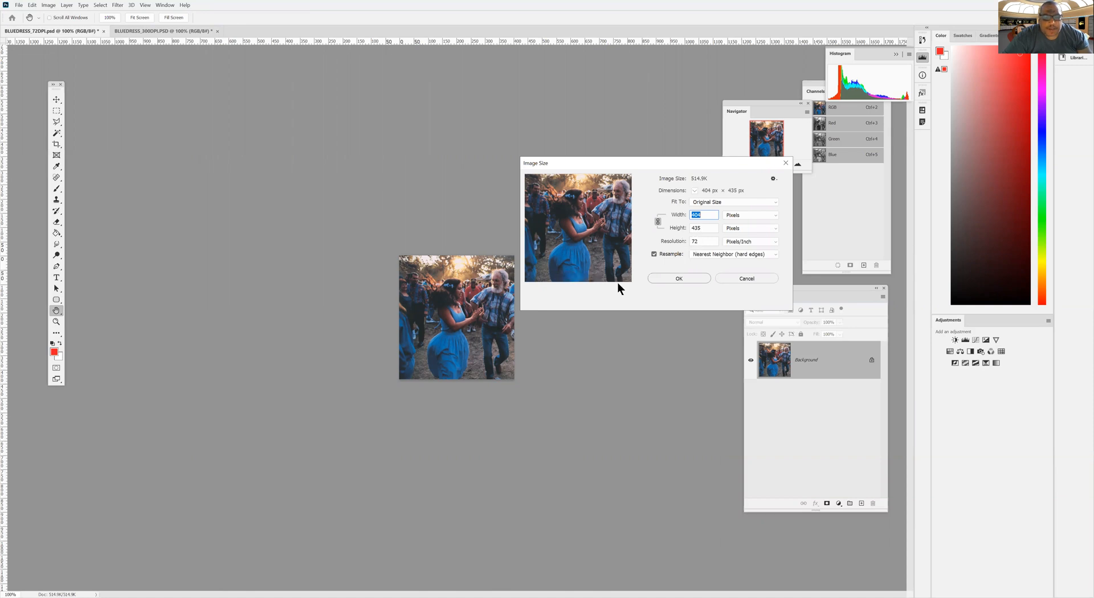
pyautogui.click(733, 279)
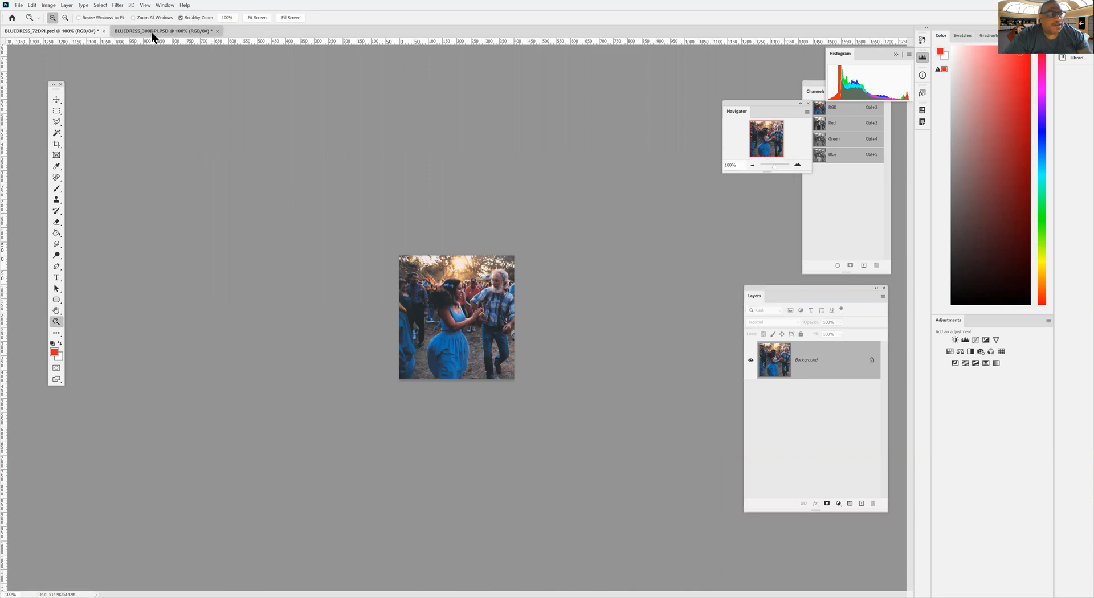
# Step: Inspect the Image Size settings of BLUEDRESS_300DPI.PSD without changing them
pyautogui.hotkey('ctrl', 'Tab')
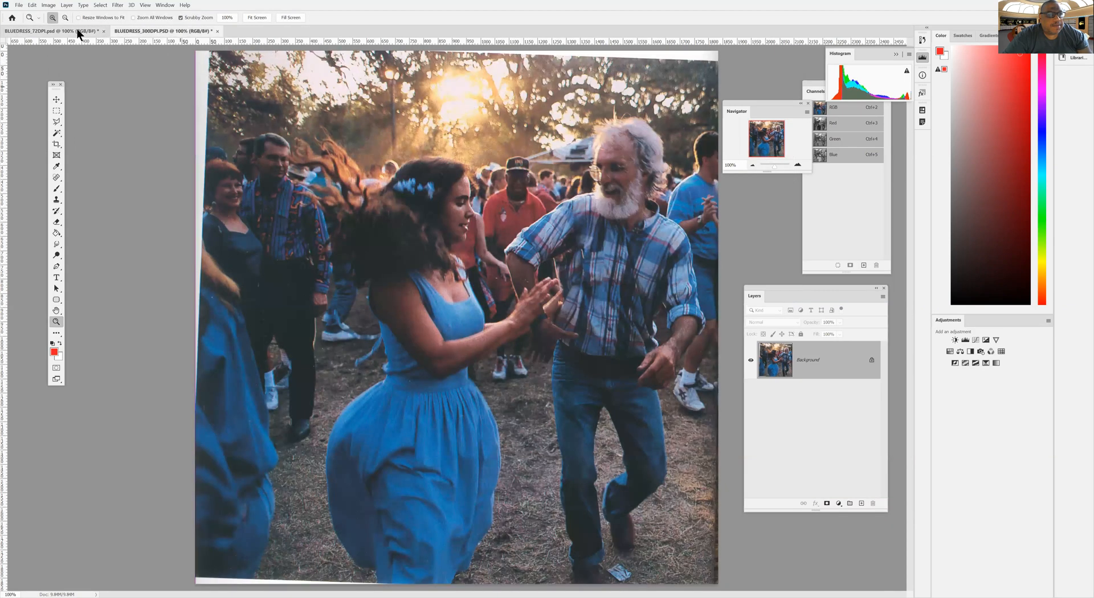
pyautogui.click(50, 6)
pyautogui.click(61, 62)
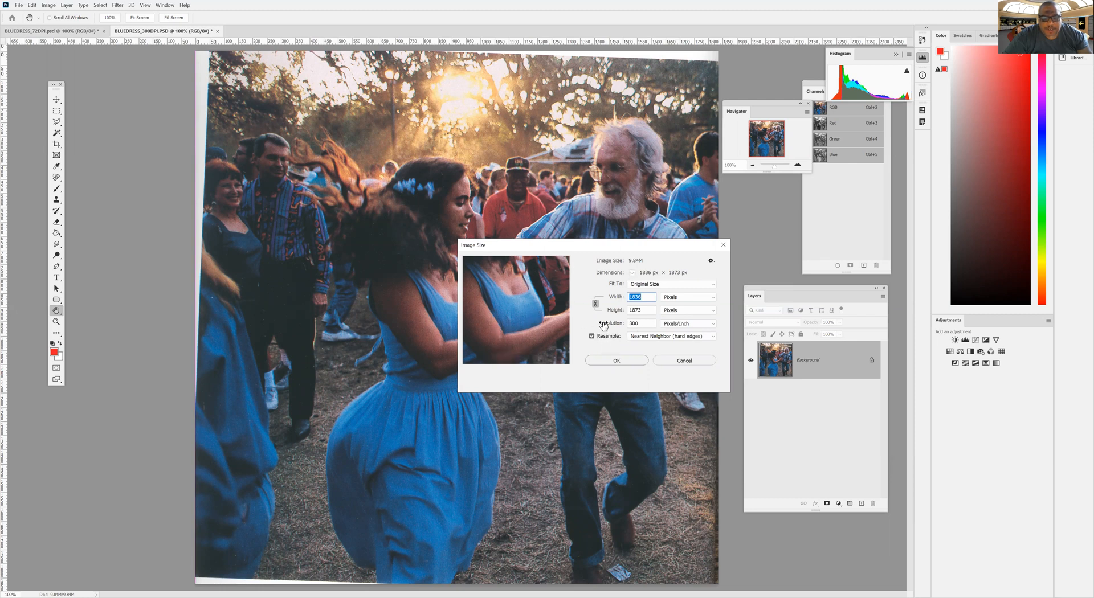
pyautogui.click(679, 358)
pyautogui.click(55, 323)
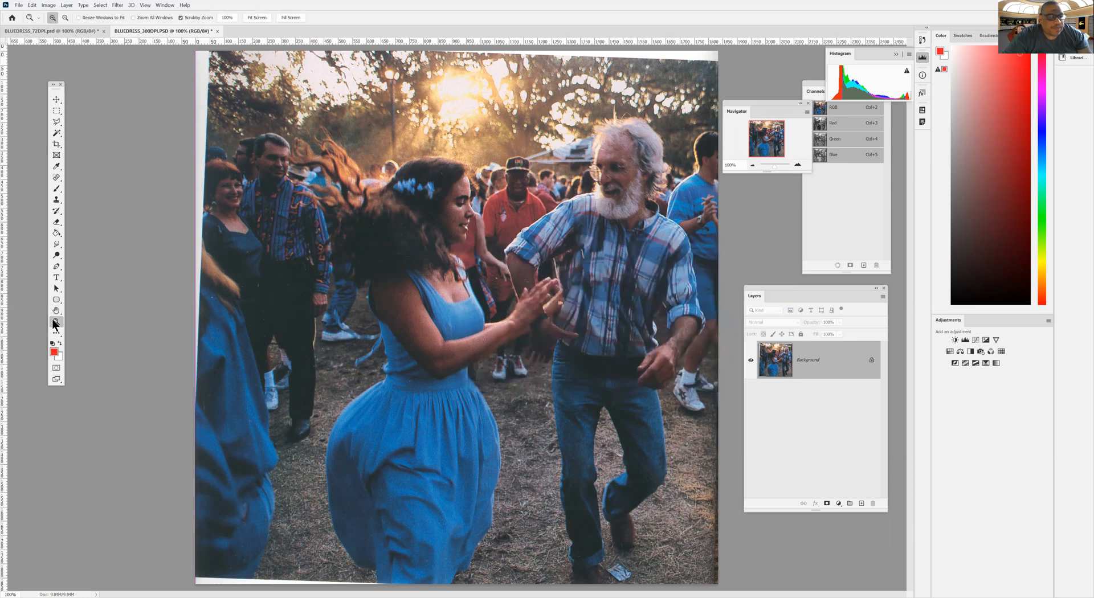
# Step: Resample BLUEDRESS_72DPI.psd to a resolution of 300 pixels/inch in Image Size
pyautogui.click(52, 30)
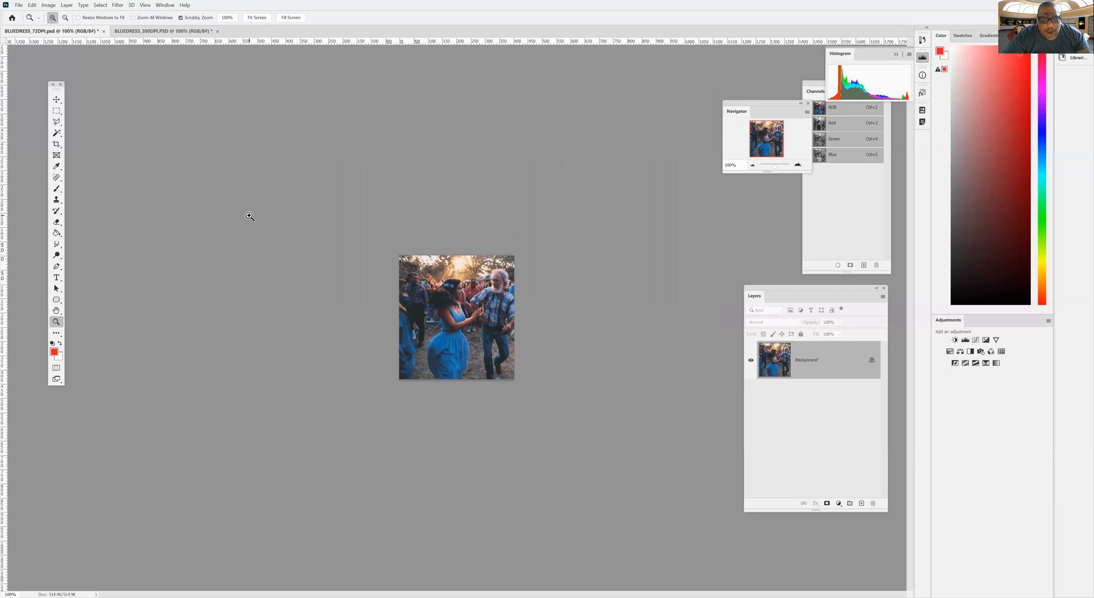
pyautogui.click(48, 5)
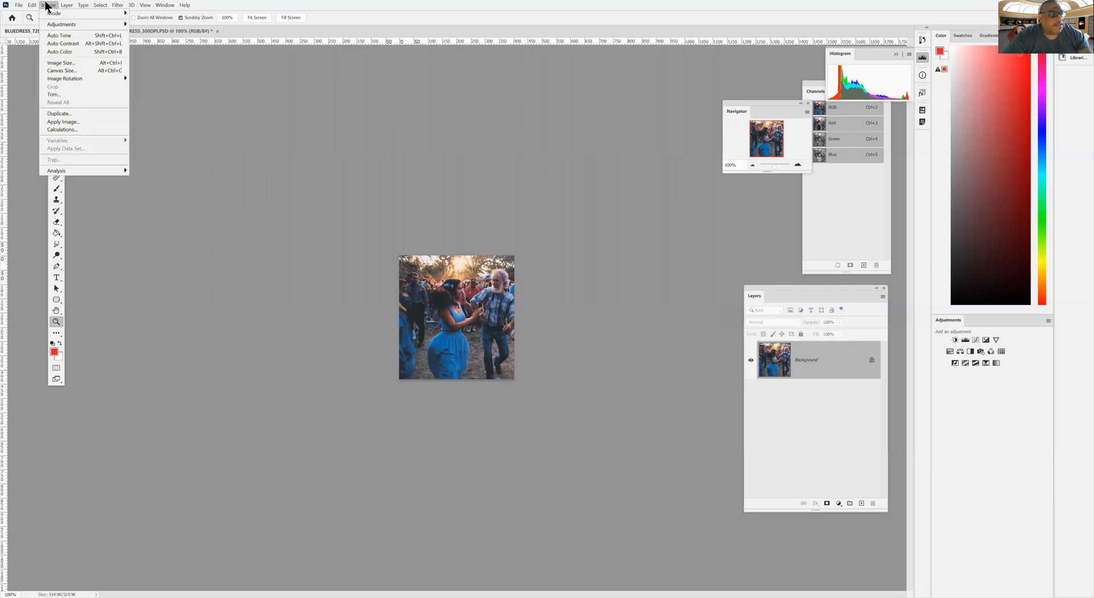
pyautogui.press('Escape')
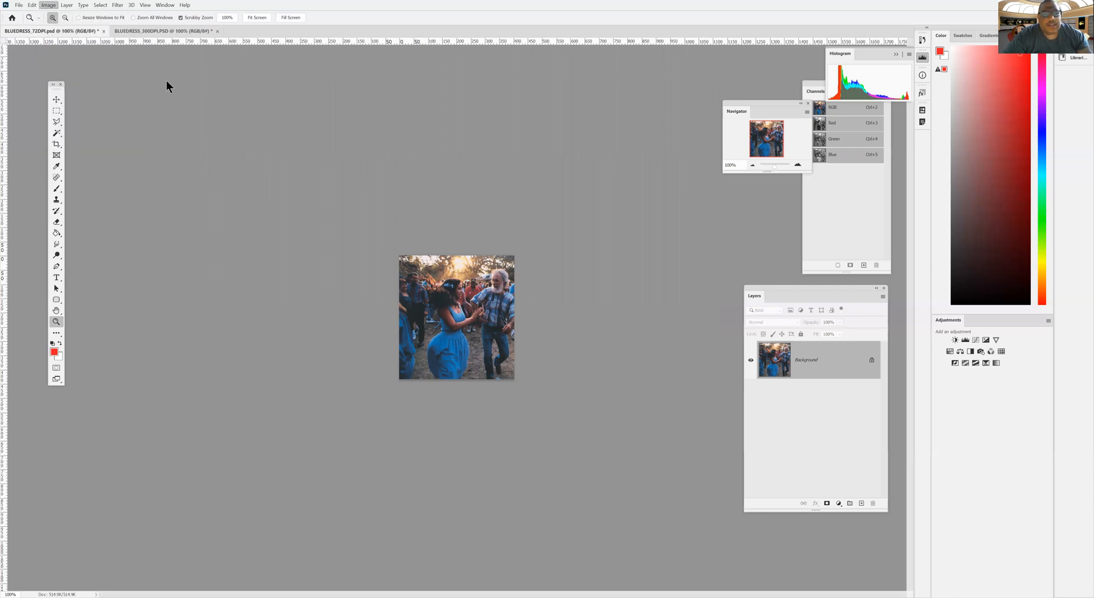
pyautogui.hotkey('ctrl', 'alt', 'i')
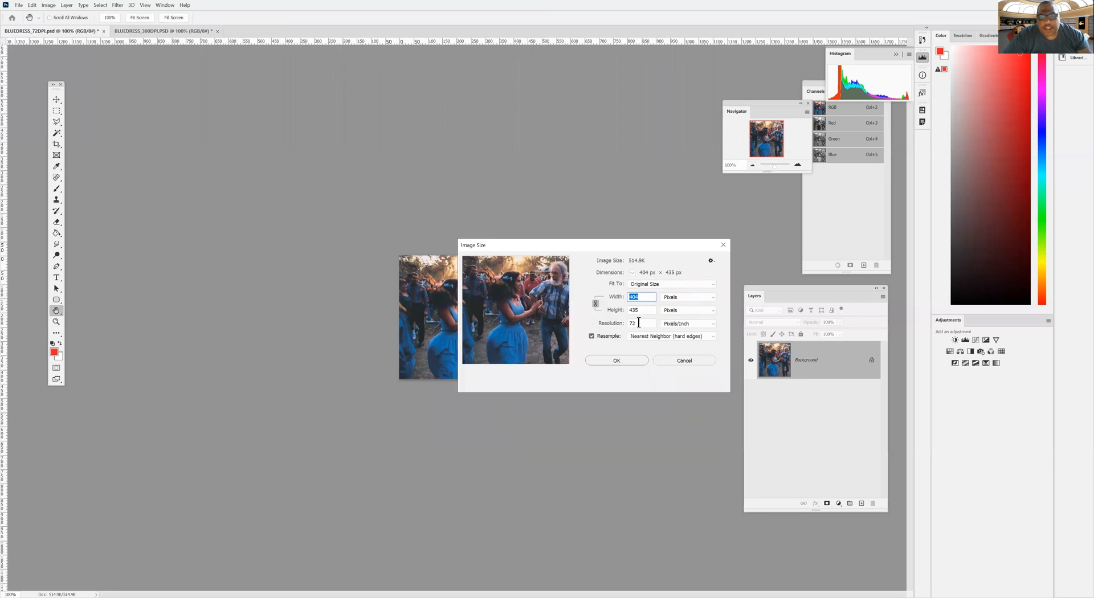
pyautogui.click(612, 322)
pyautogui.write('300')
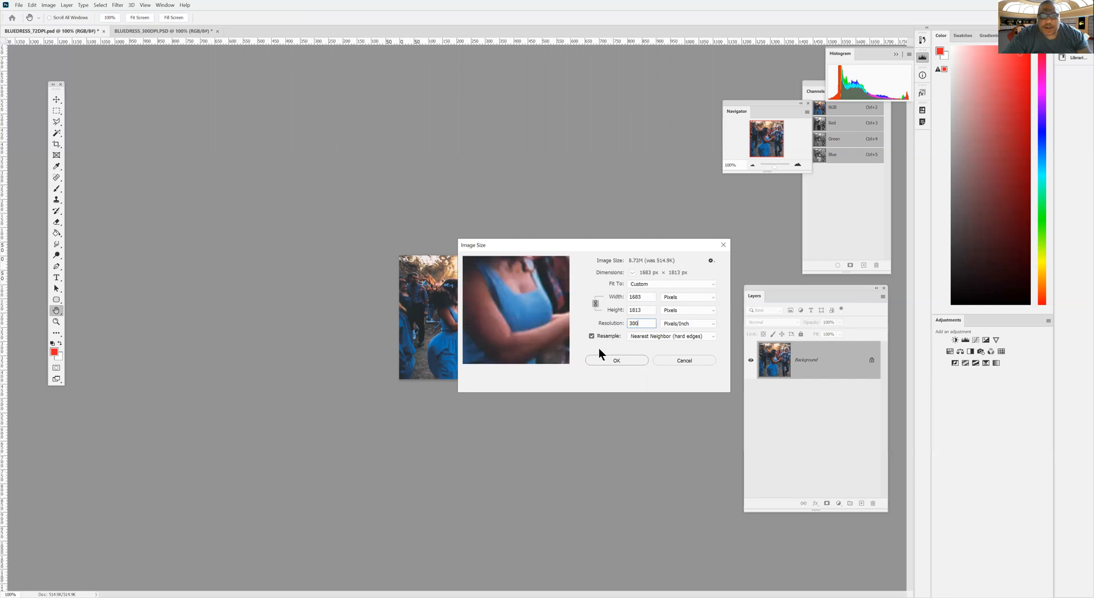
pyautogui.click(615, 359)
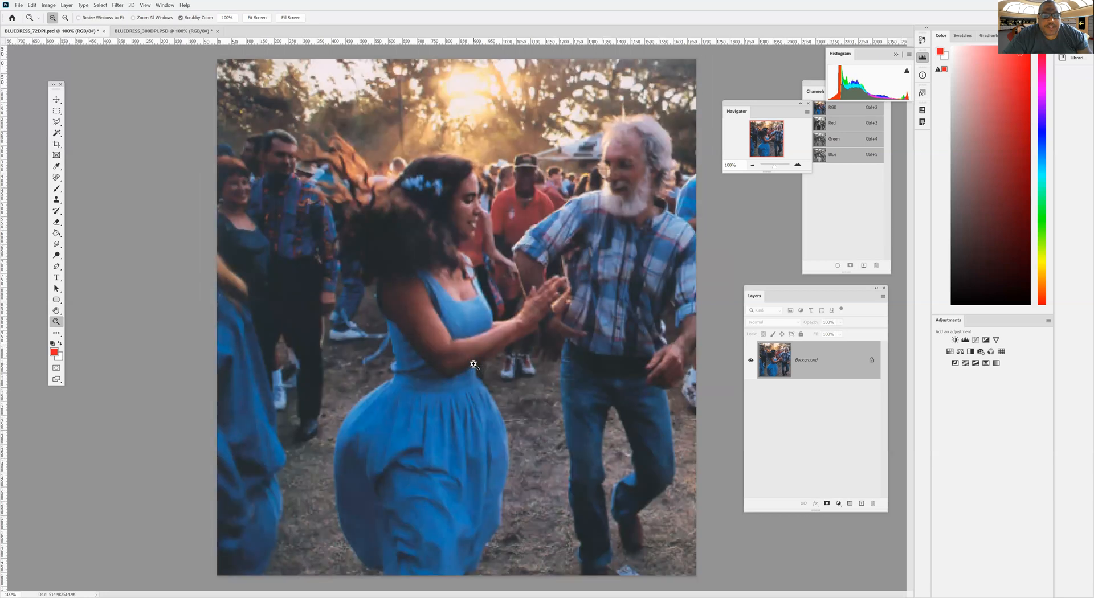
# Step: Inspect the upsampled photo's detail at 200%, return to 100%, and tile both documents vertically side by side
pyautogui.click(490, 211)
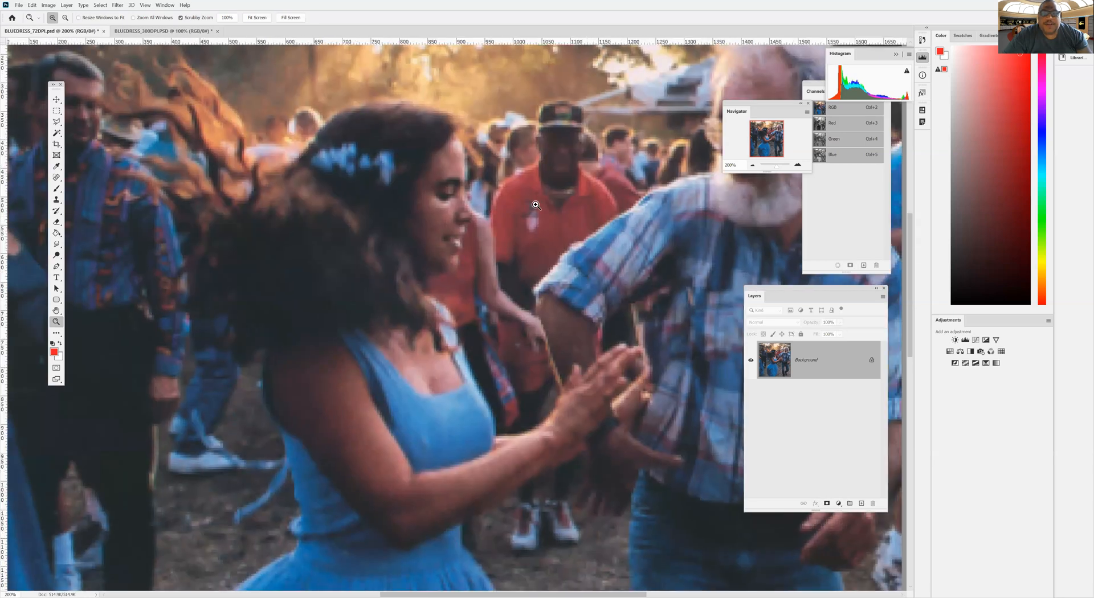
pyautogui.click(752, 165)
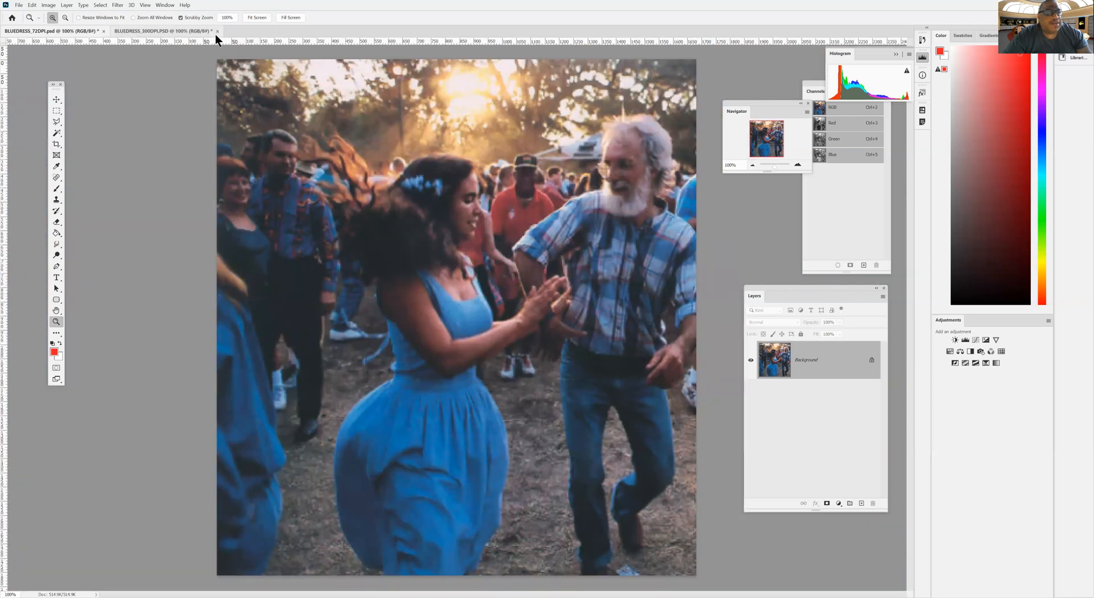
pyautogui.click(165, 5)
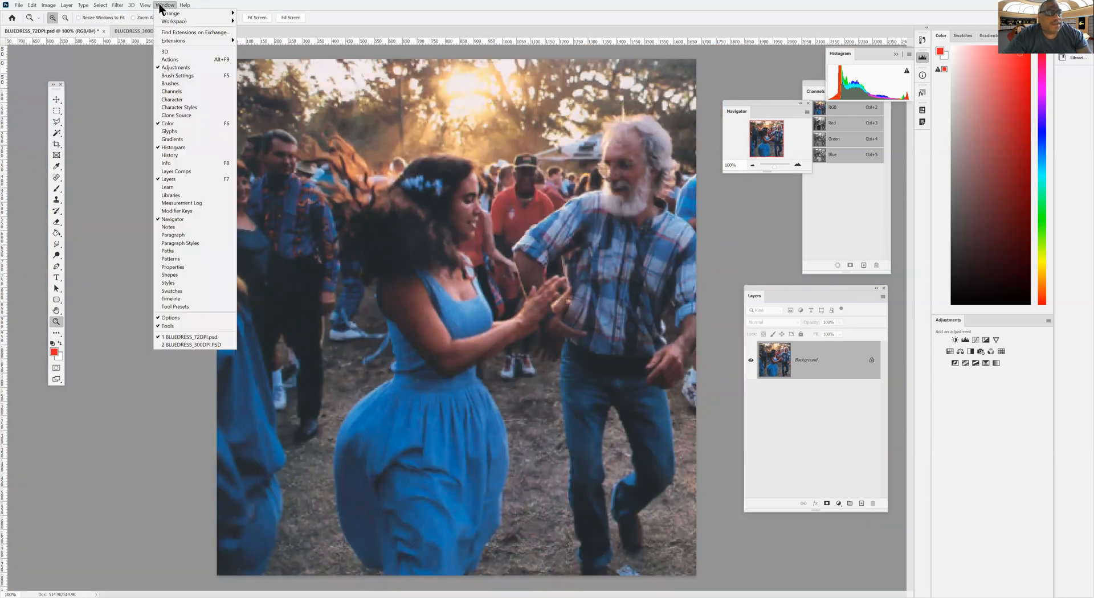
pyautogui.moveTo(171, 13)
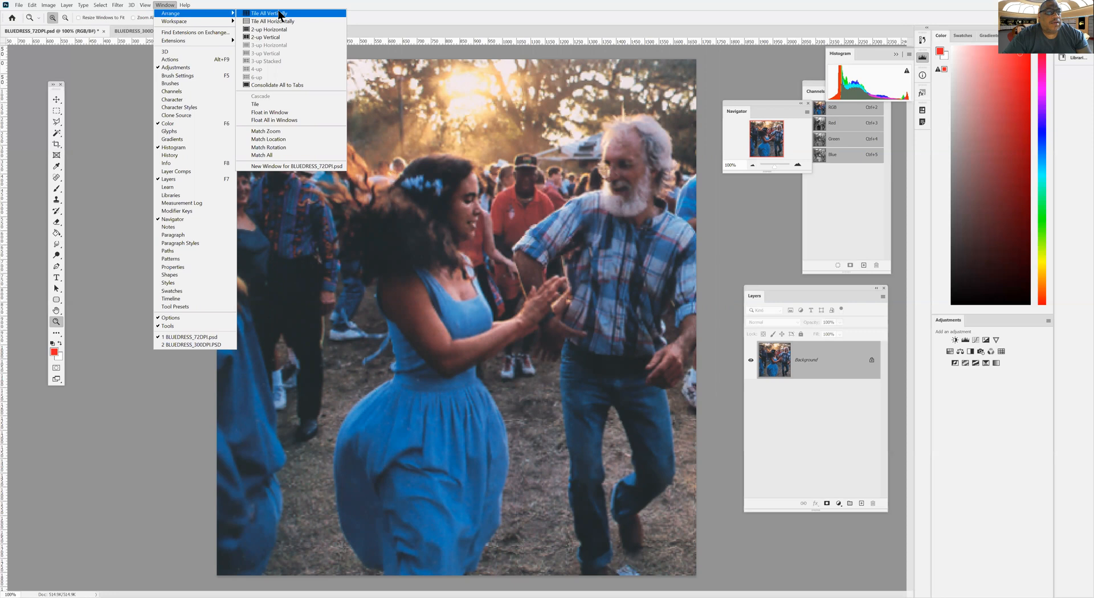
pyautogui.click(279, 15)
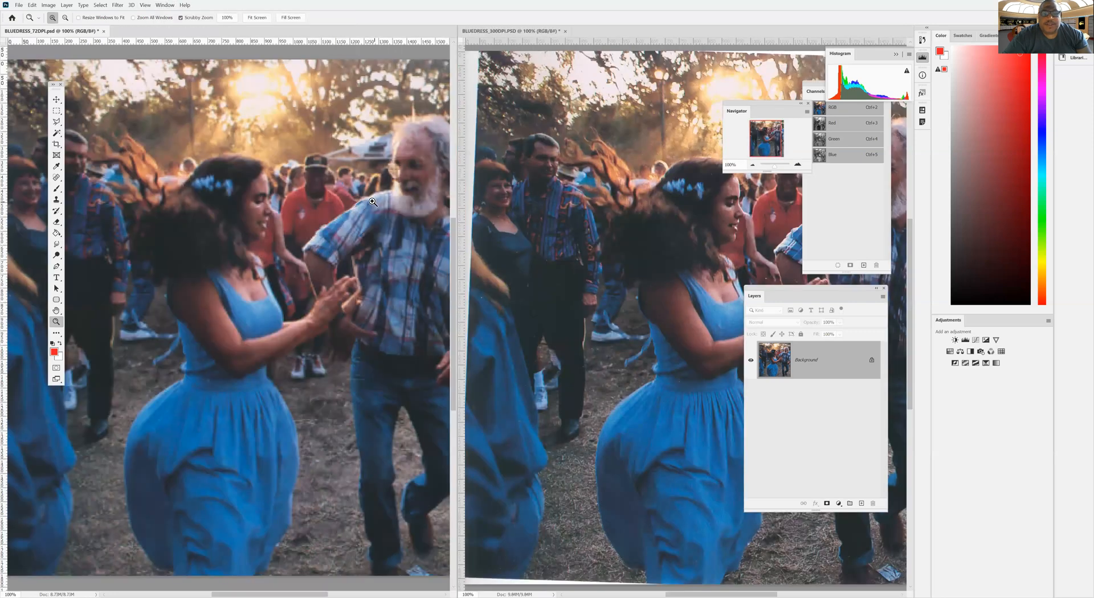
# Step: Move the Layers panel farther off the dancers in the 300 DPI photo and adjust the views to compare both images
pyautogui.moveTo(781, 286); pyautogui.dragTo(824, 321)
pyautogui.moveTo(758, 140)
pyautogui.mouseDown()
pyautogui.moveTo(764, 132)
pyautogui.moveTo(761, 149)
pyautogui.mouseUp()
pyautogui.click(754, 177)
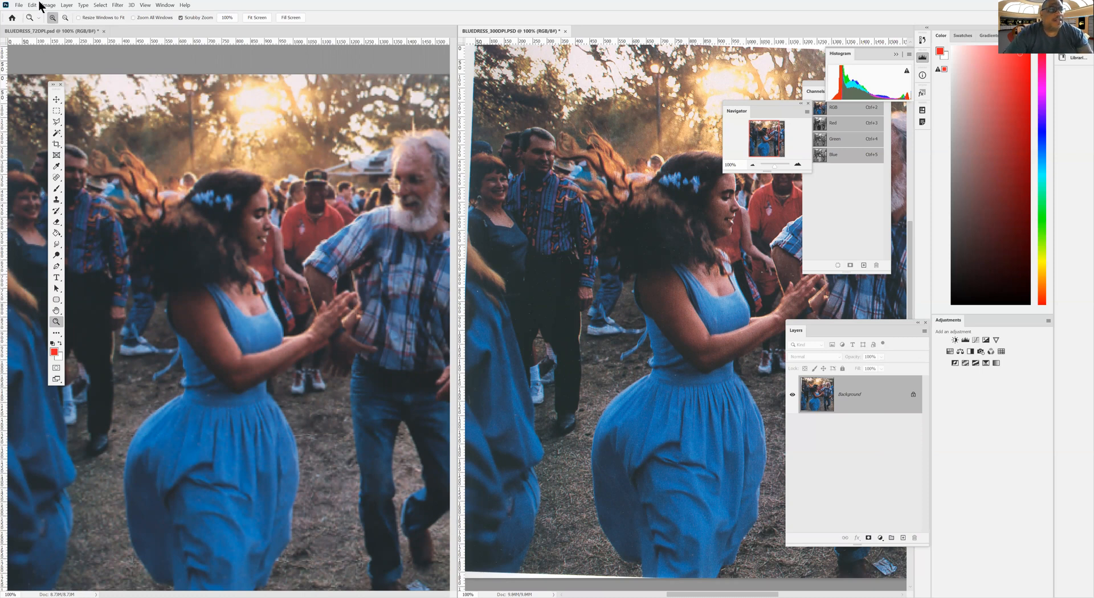
# Step: Consolidate the tiled documents to tabs and close BLUEDRESS_72DPI.psd without saving its changes
pyautogui.click(163, 5)
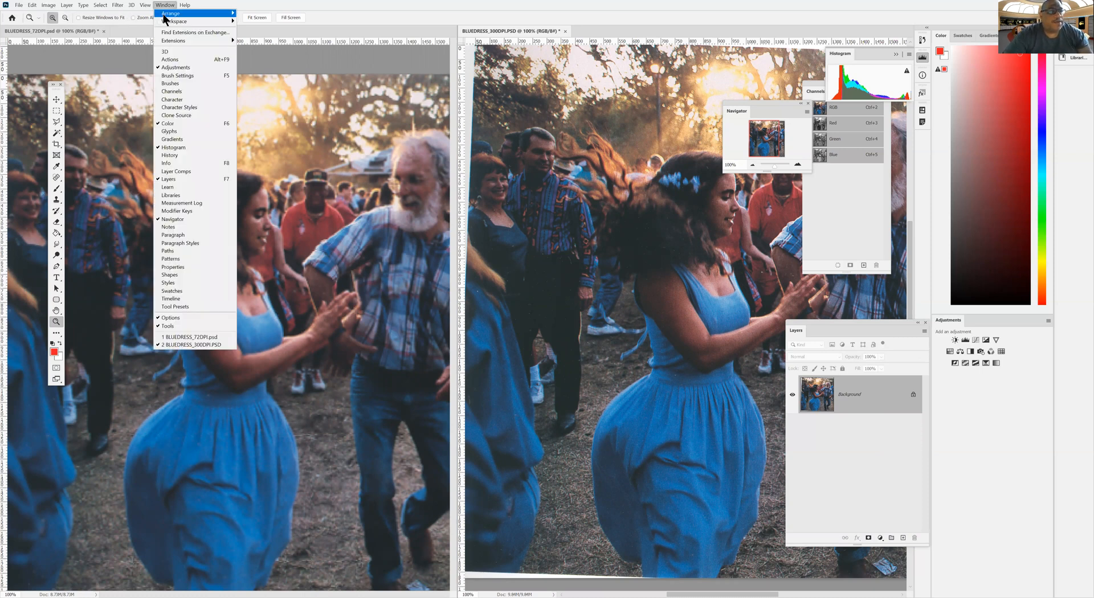
pyautogui.moveTo(202, 16)
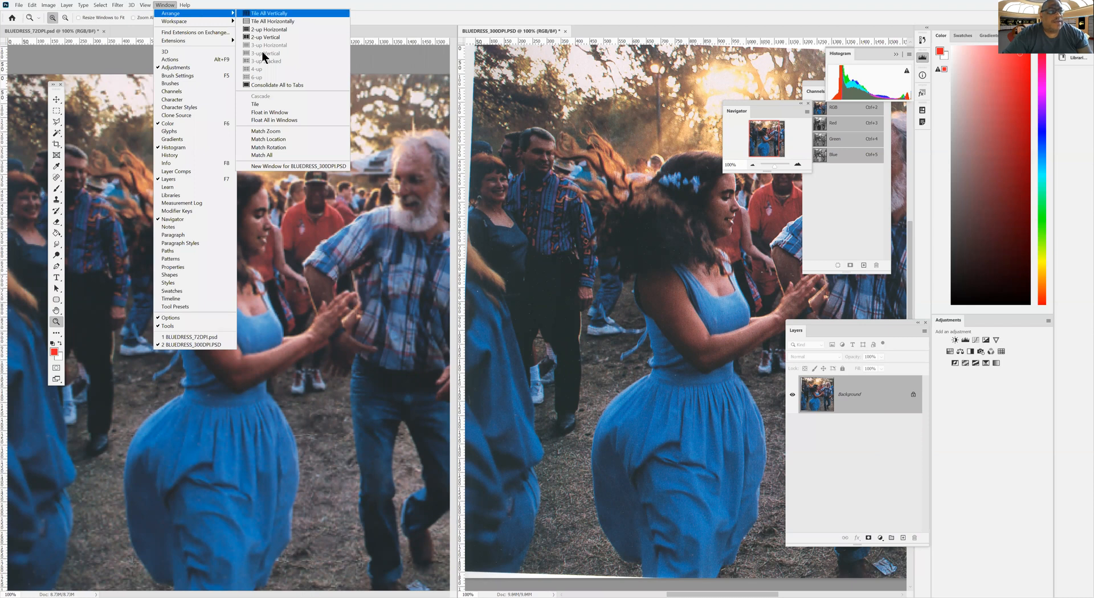
pyautogui.click(269, 84)
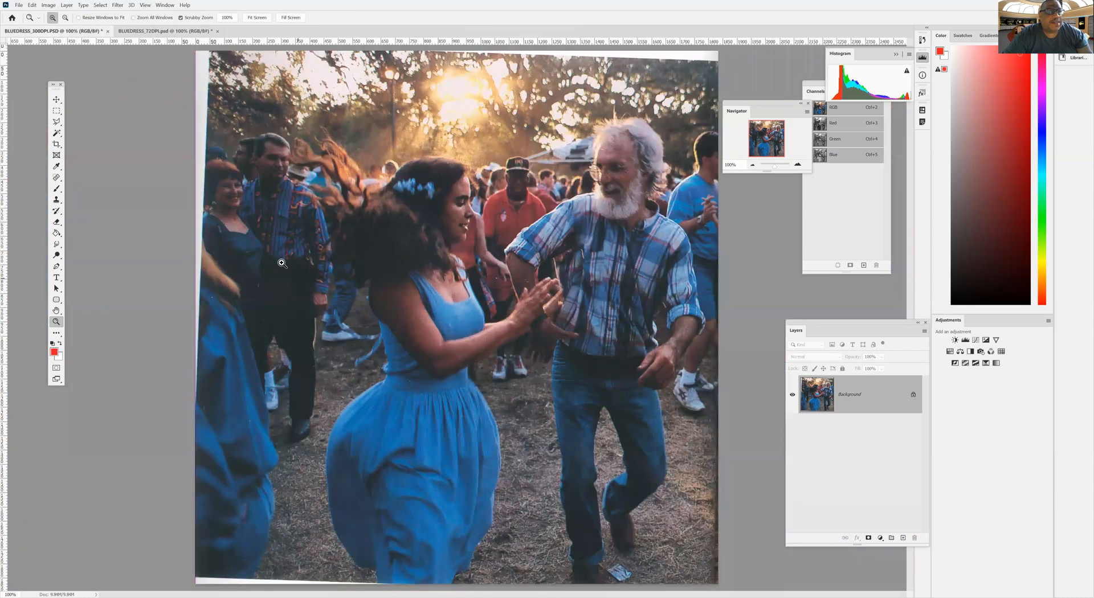
pyautogui.click(140, 31)
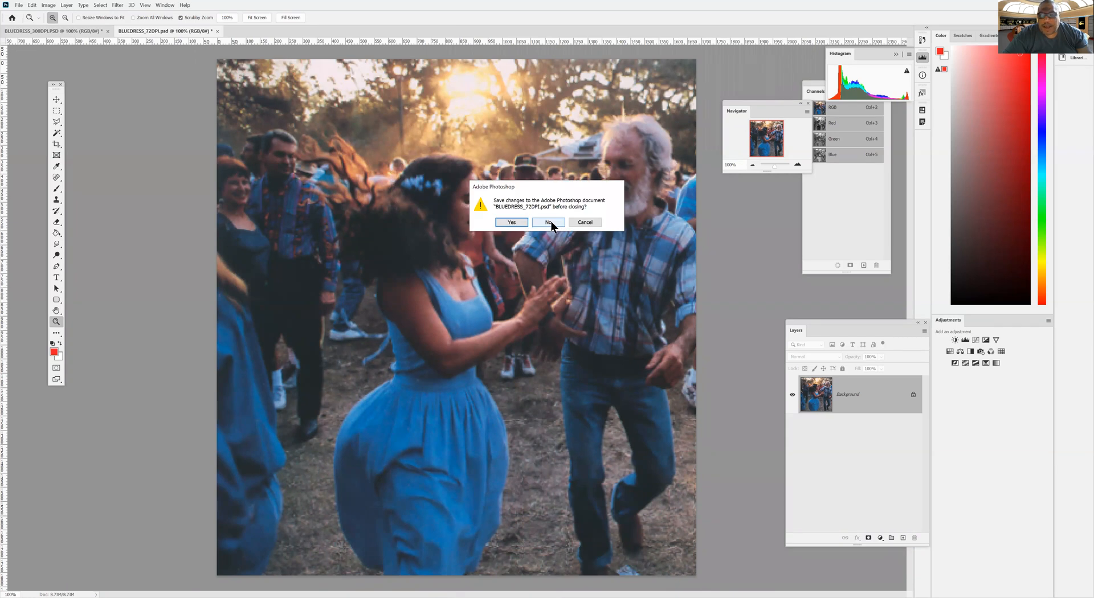
pyautogui.click(550, 223)
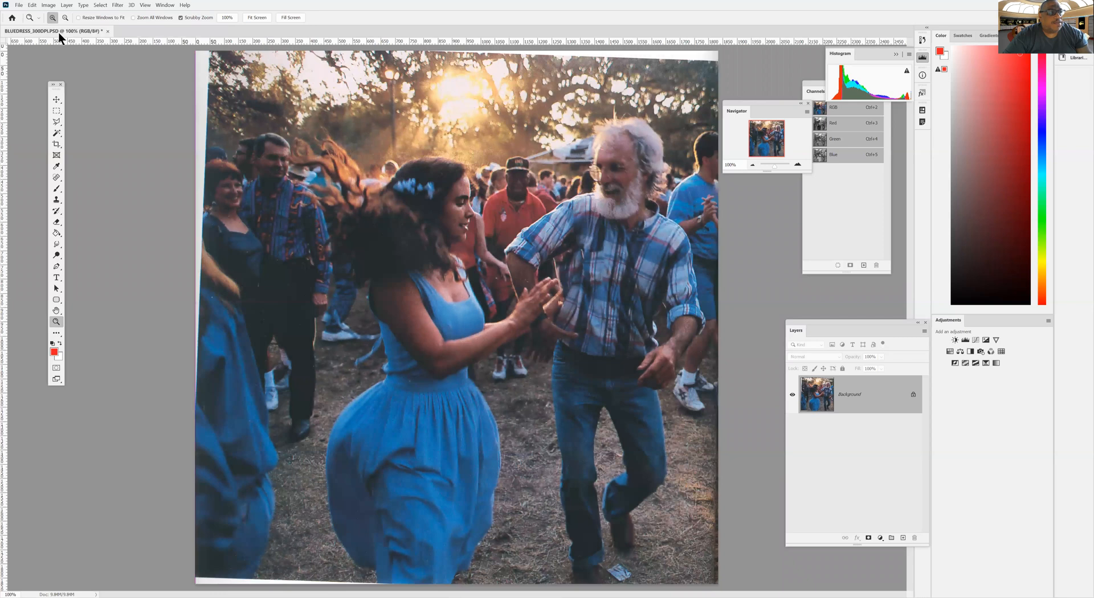
# Step: Try cropping the white edges off the 300 DPI photo with the Crop tool, and undo the crop
pyautogui.keyDown('alt'); pyautogui.click(323, 230); pyautogui.keyUp('alt')
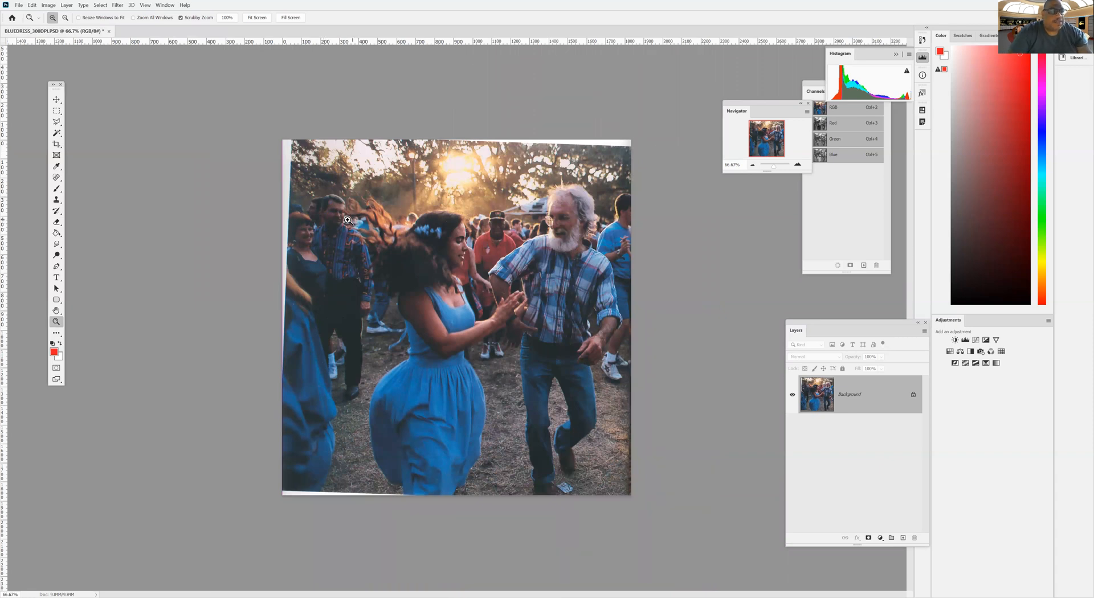
pyautogui.click(57, 144)
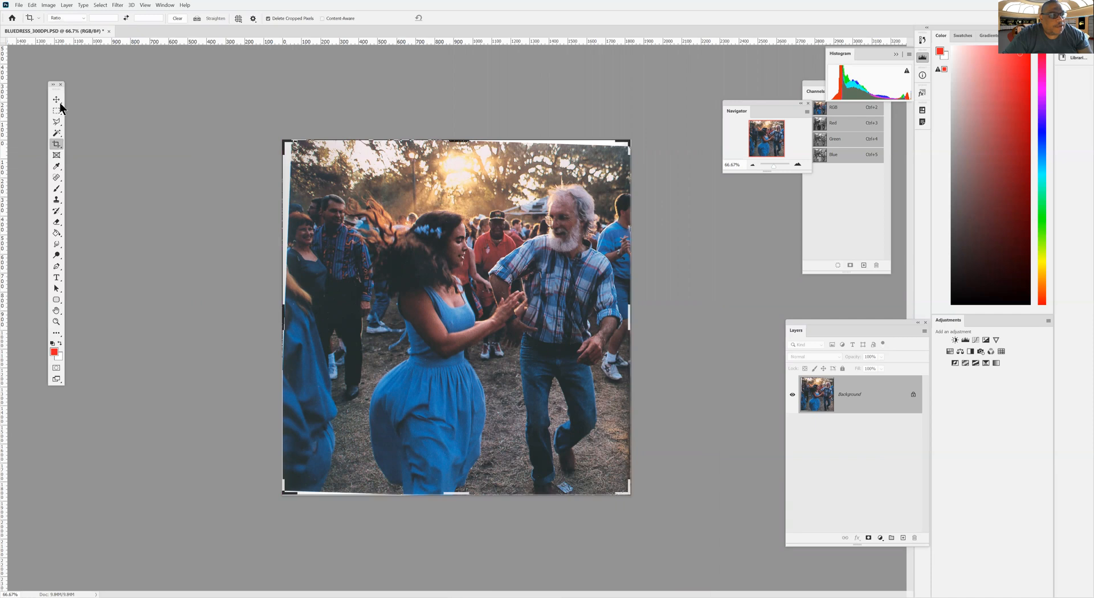
pyautogui.click(463, 139)
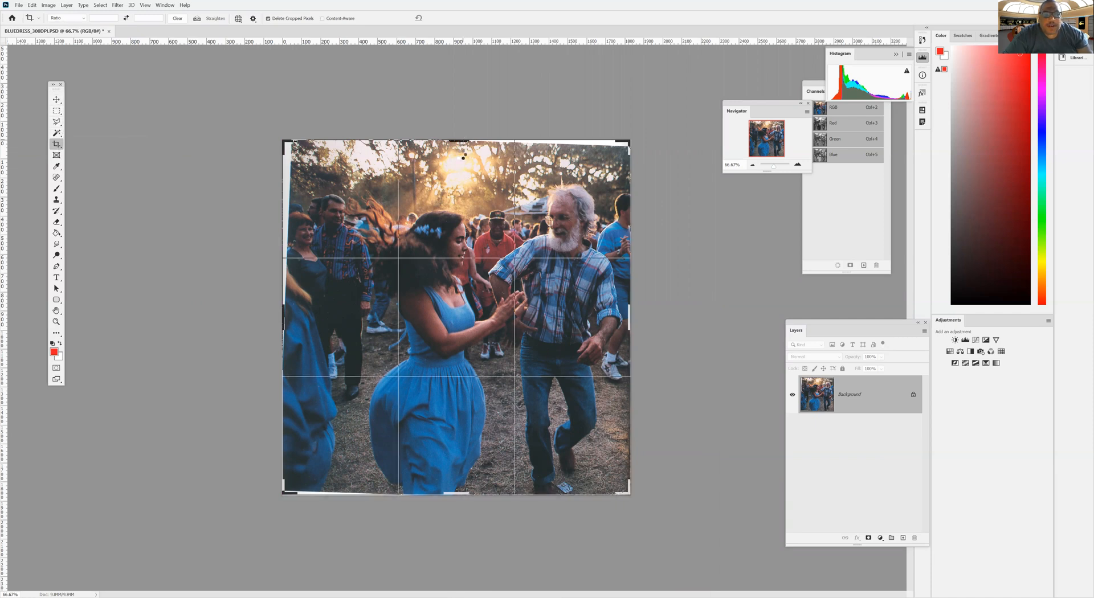
pyautogui.moveTo(461, 160); pyautogui.dragTo(449, 152)
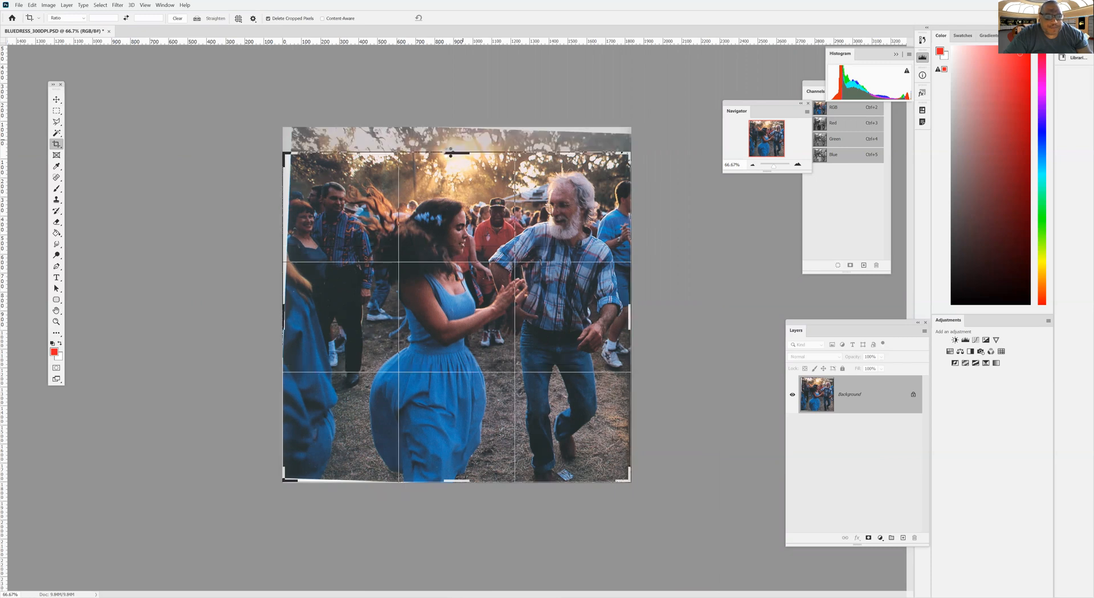
pyautogui.moveTo(285, 313); pyautogui.dragTo(290, 313)
pyautogui.moveTo(459, 480); pyautogui.dragTo(455, 472)
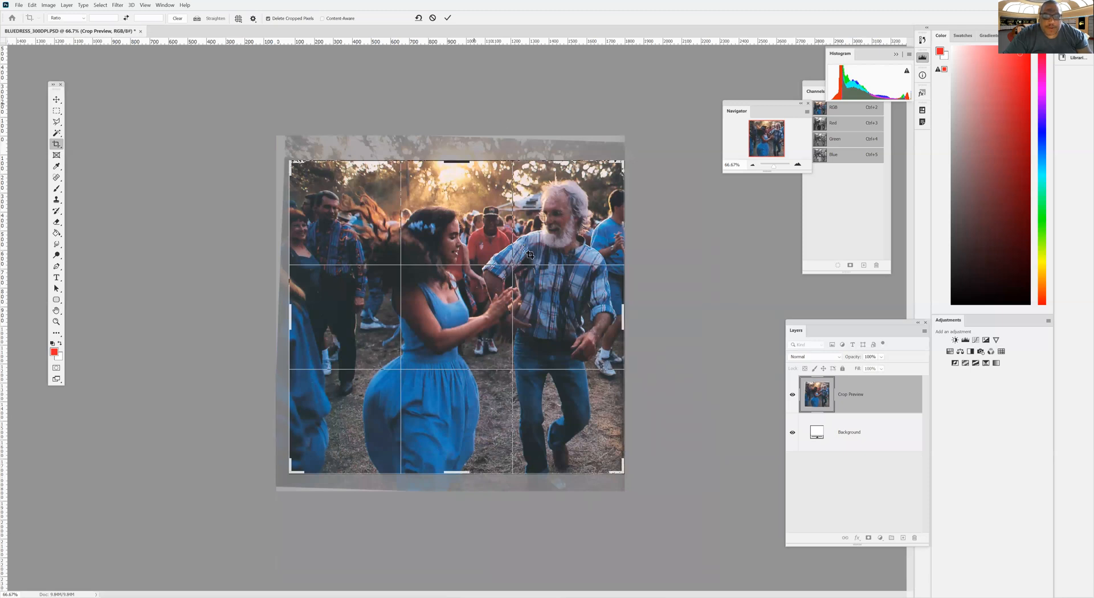
pyautogui.press('Return')
pyautogui.press('ctrl')
pyautogui.hotkey('ctrl', 'z')
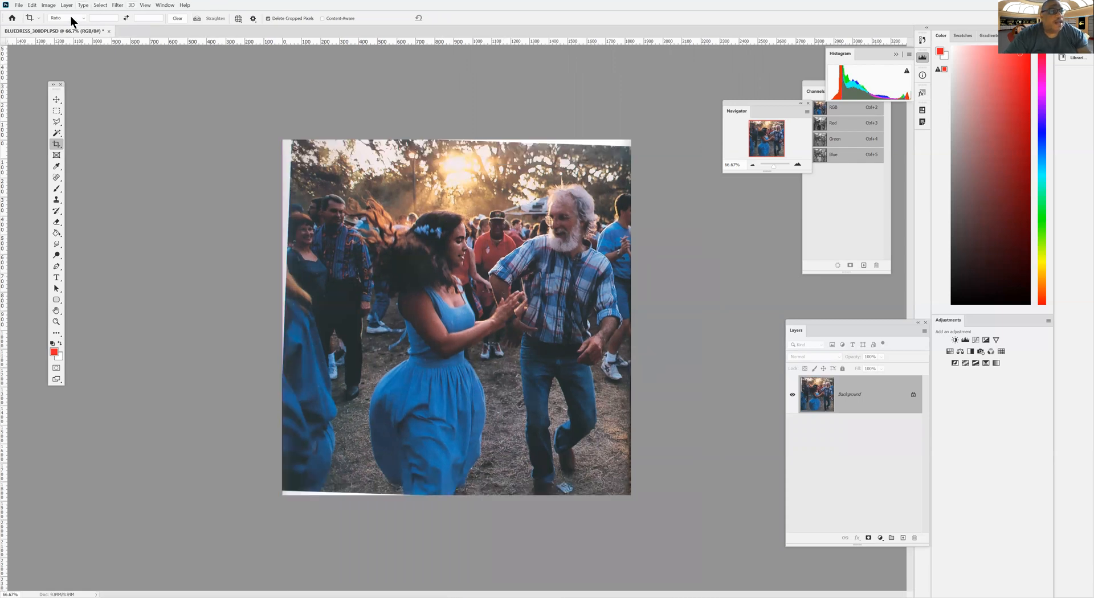
# Step: Crop the photo to a rectangular marquee selection of about 1693 × 1705 px inside its white edges
pyautogui.click(57, 110)
pyautogui.moveTo(302, 154); pyautogui.dragTo(625, 478)
pyautogui.click(49, 5)
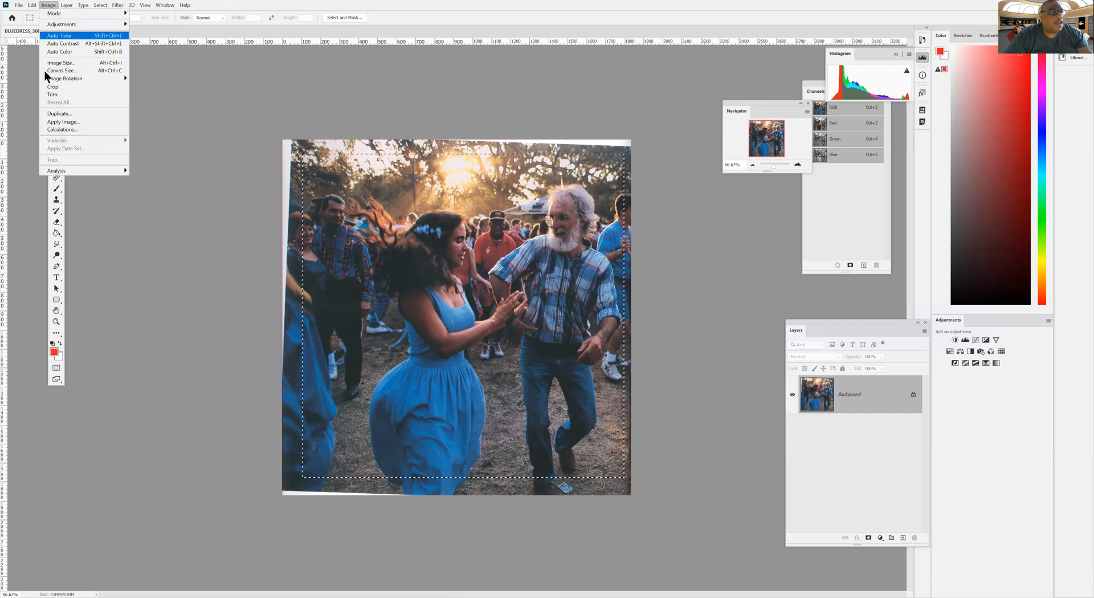
pyautogui.click(85, 87)
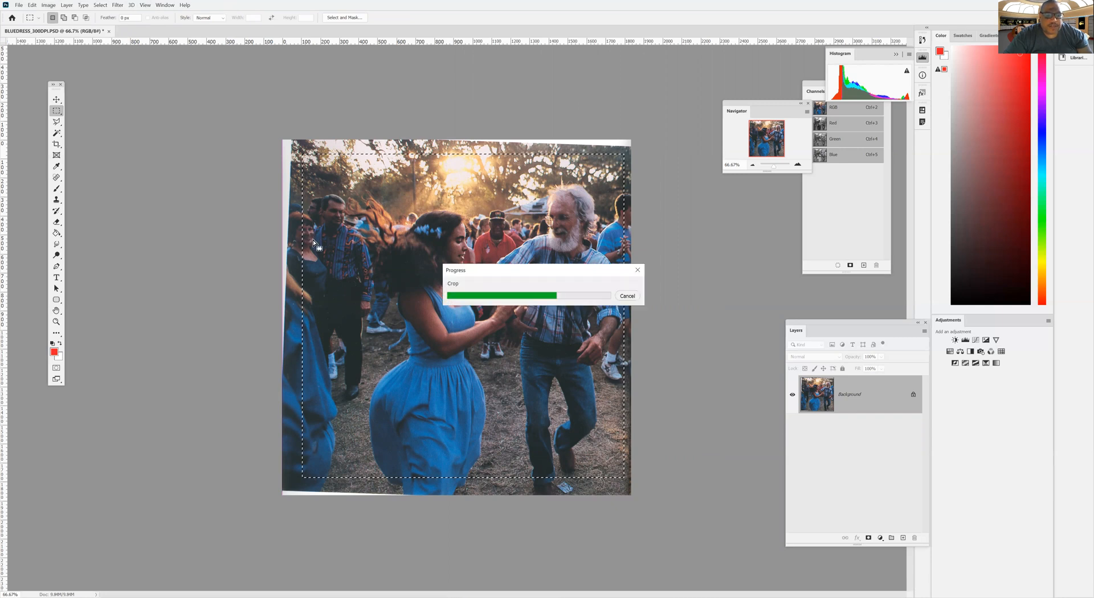
# Step: Check the cropped photo's width and height in inches in Image Size, leaving the image unchanged
pyautogui.click(51, 6)
pyautogui.click(64, 64)
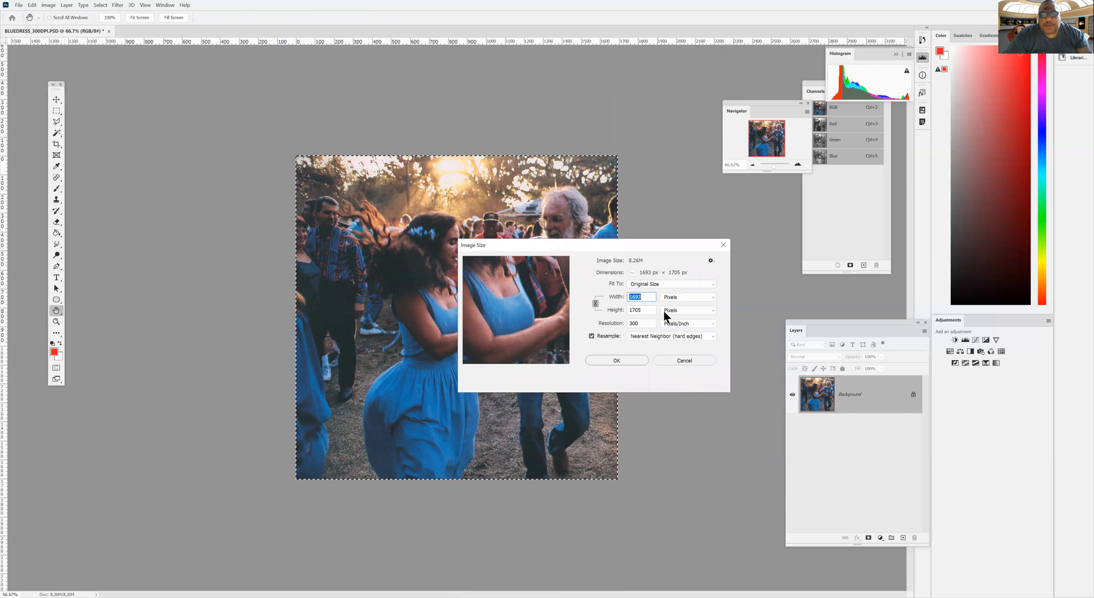
pyautogui.click(671, 297)
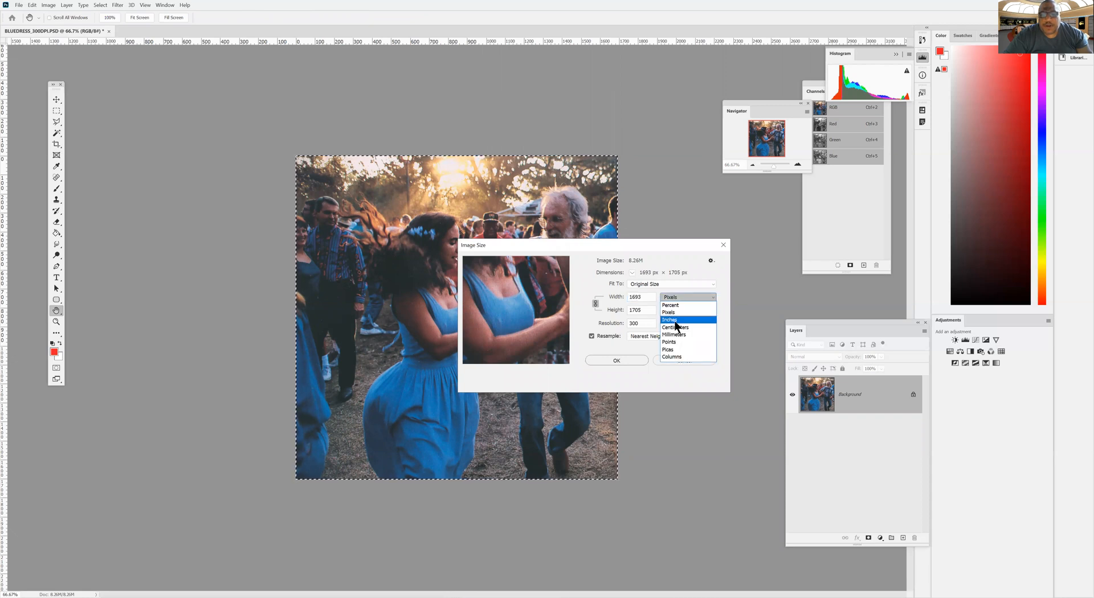
pyautogui.click(674, 297)
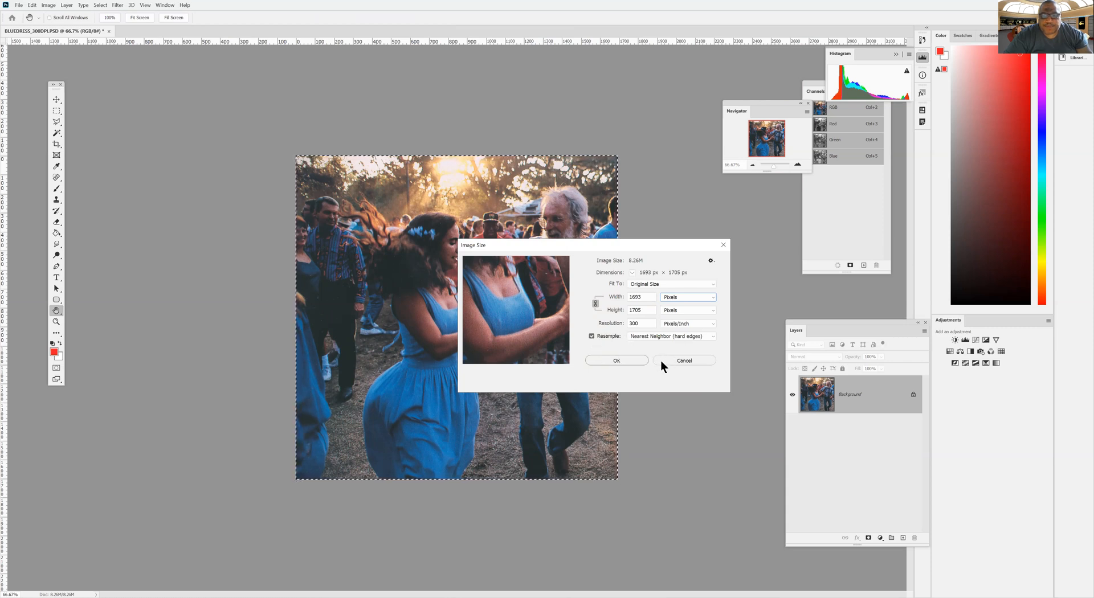
pyautogui.click(682, 297)
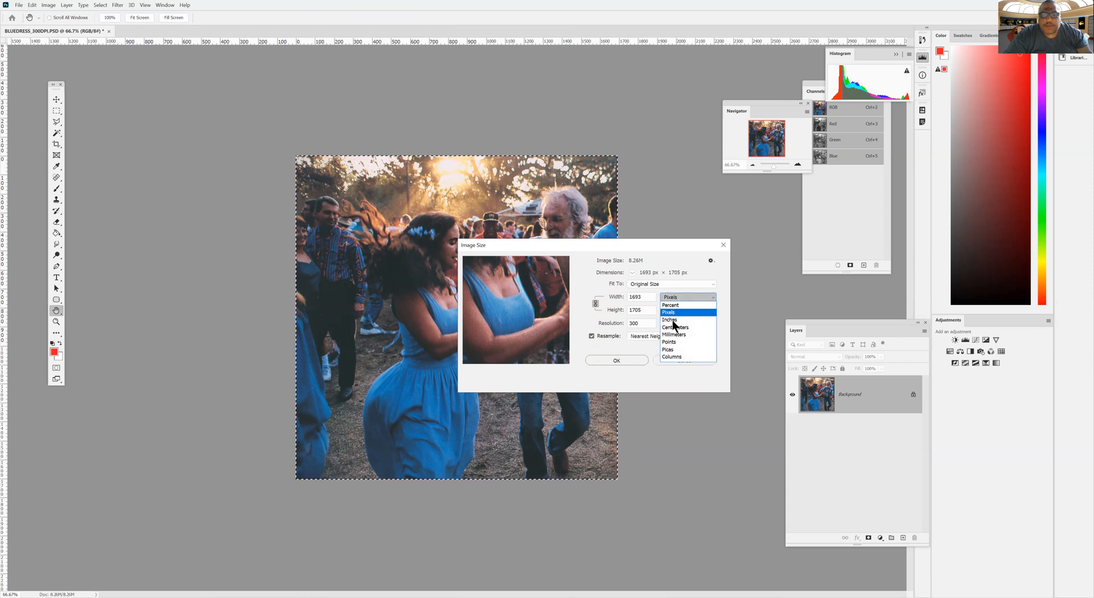
pyautogui.click(676, 319)
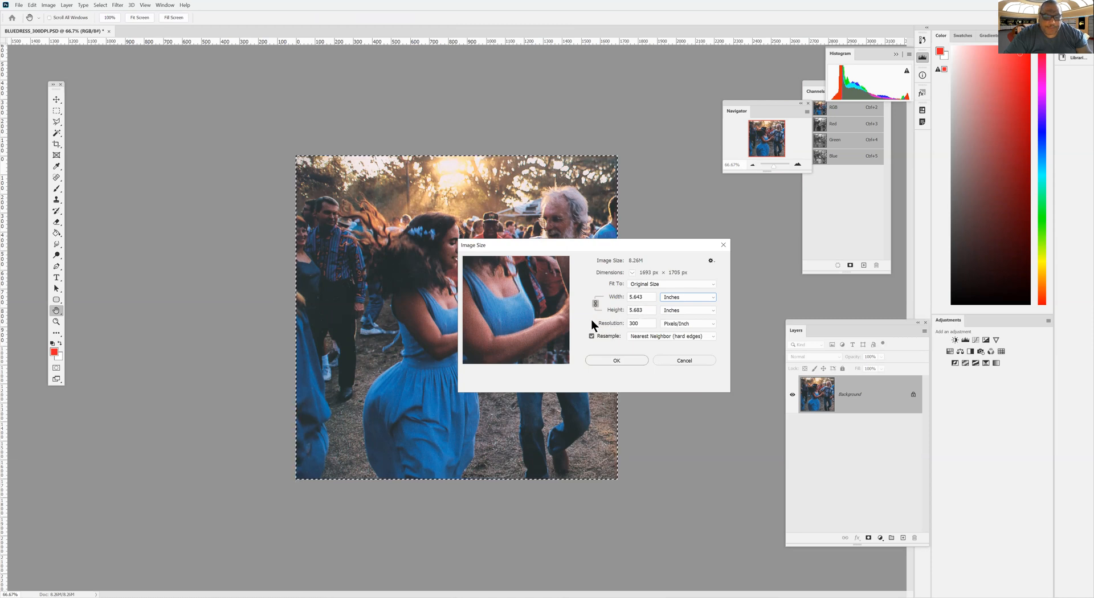
pyautogui.moveTo(559, 319)
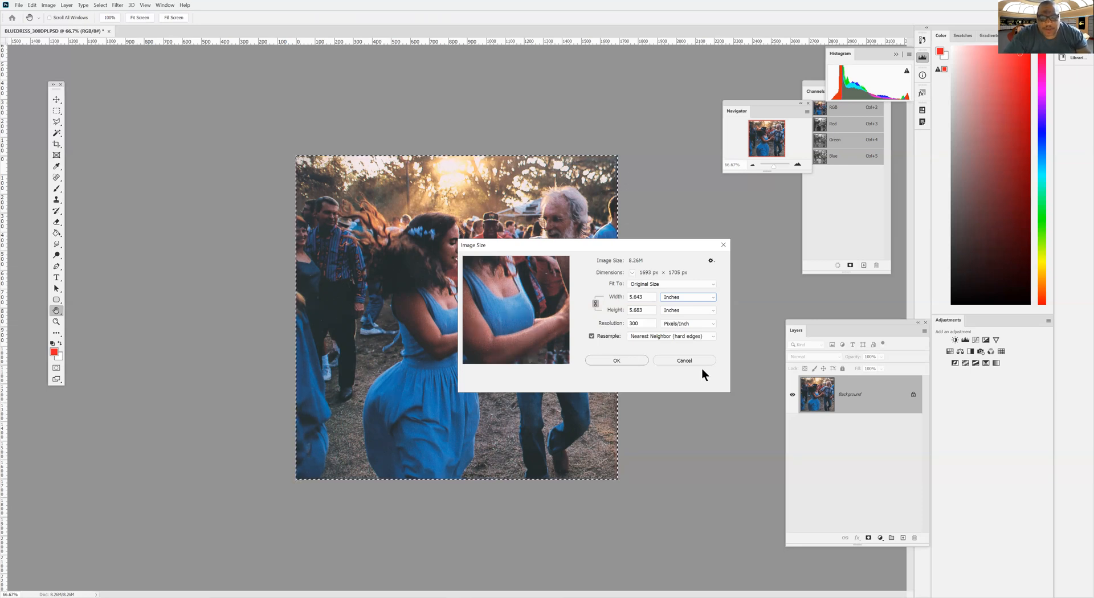
pyautogui.click(678, 361)
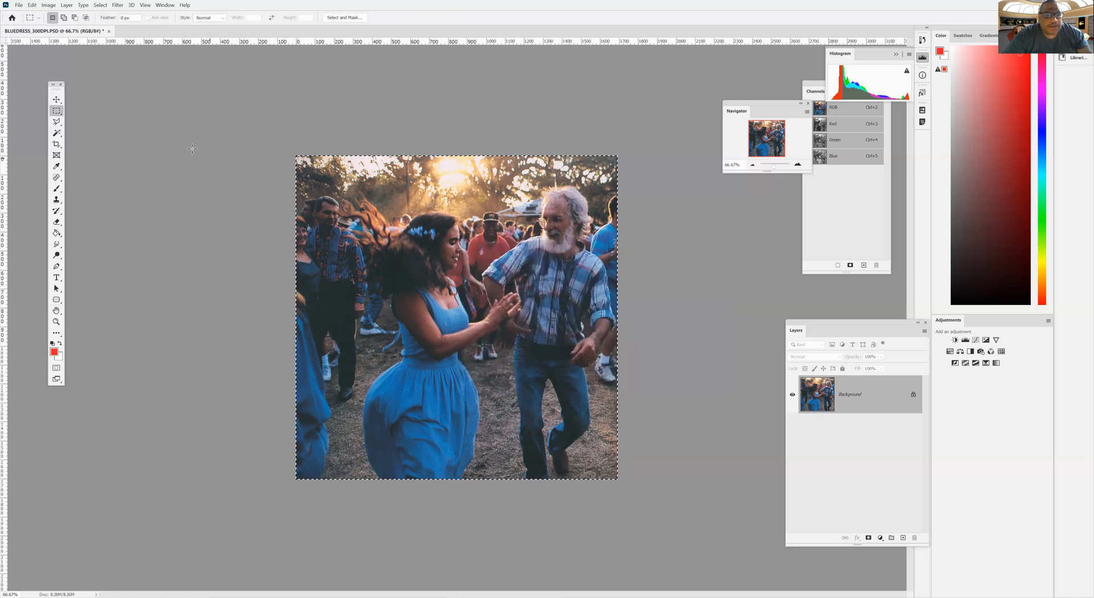
# Step: Convert the photo to CMYK Color mode, accepting the U.S. Web Coated (SWOP) v2 profile
pyautogui.click(47, 6)
pyautogui.moveTo(49, 13)
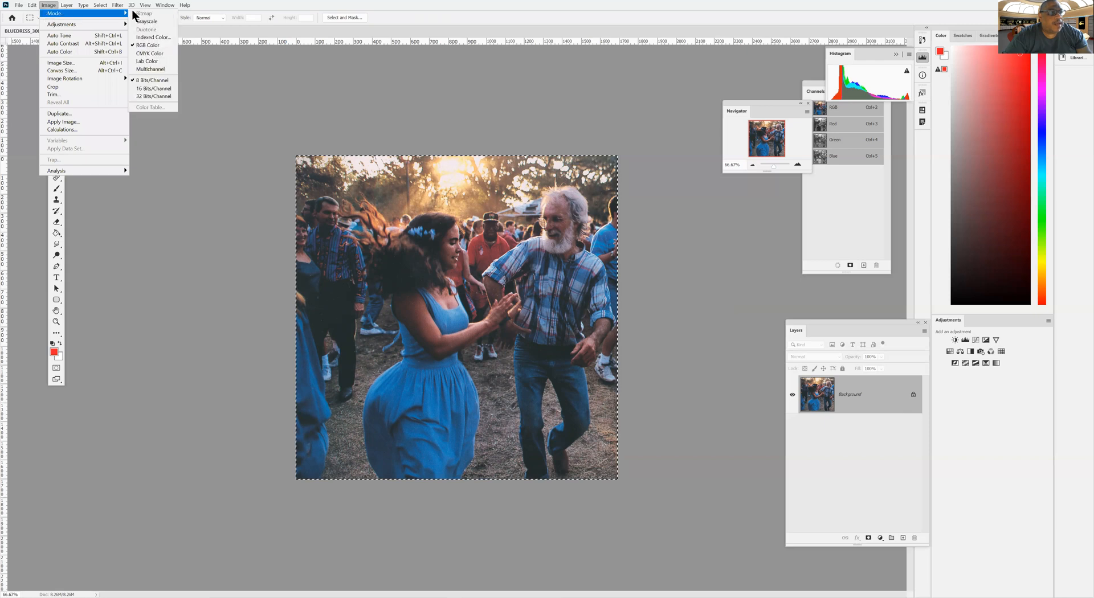
pyautogui.click(146, 53)
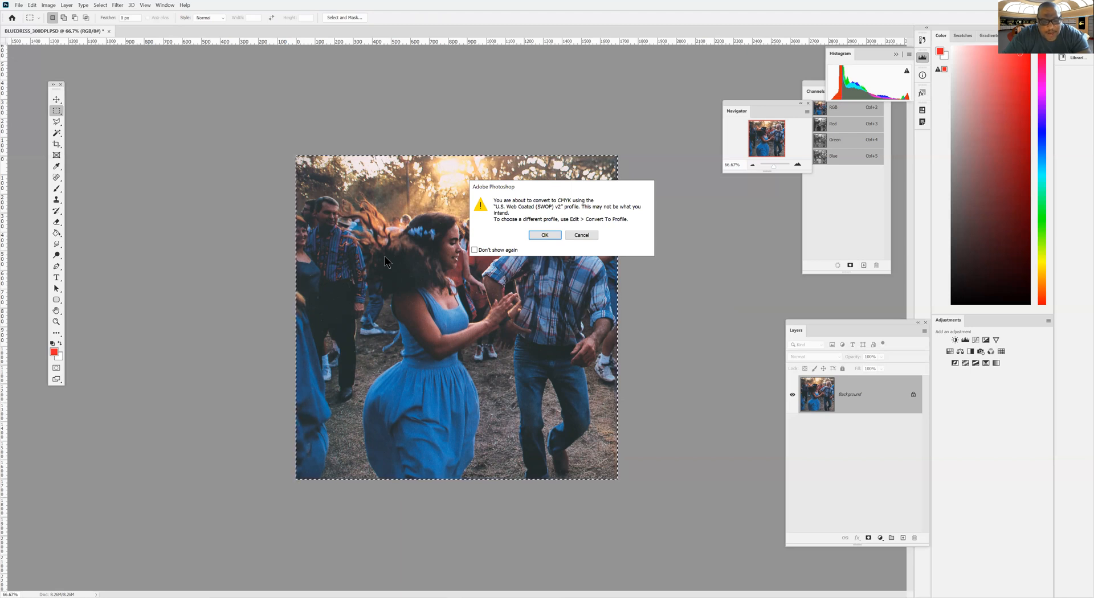
pyautogui.click(539, 238)
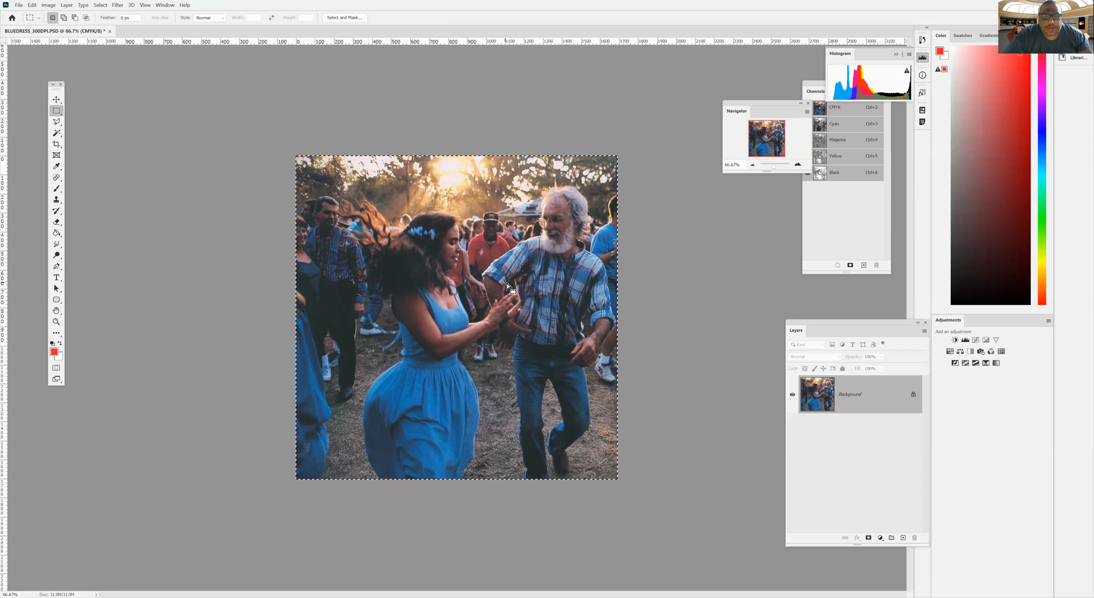
# Step: Open Save As for the CMYK photo and choose JPEG as the file format
pyautogui.click(19, 4)
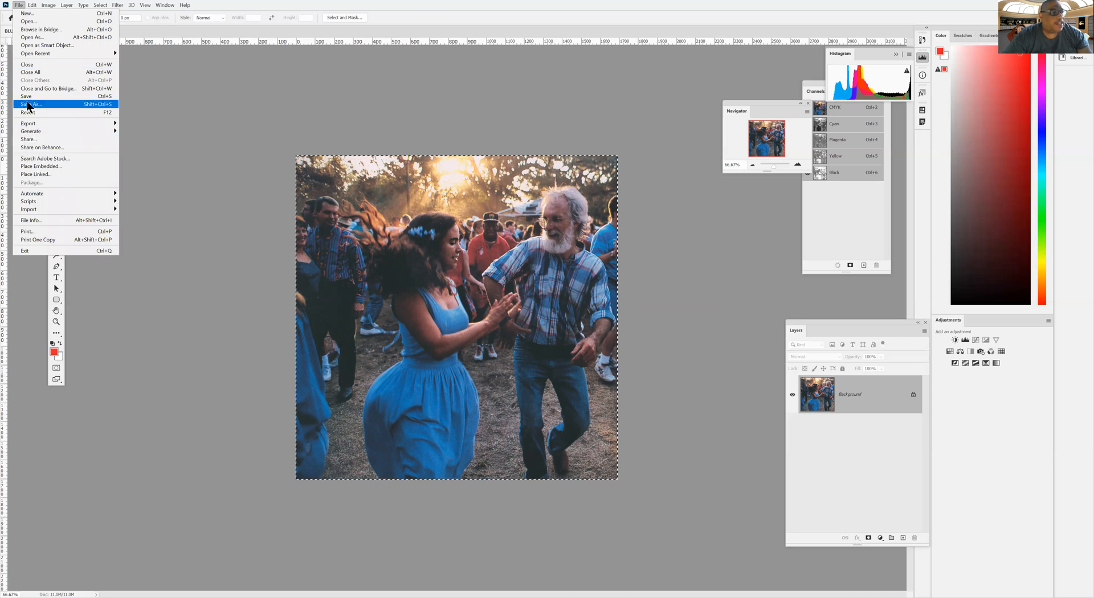
pyautogui.click(546, 300)
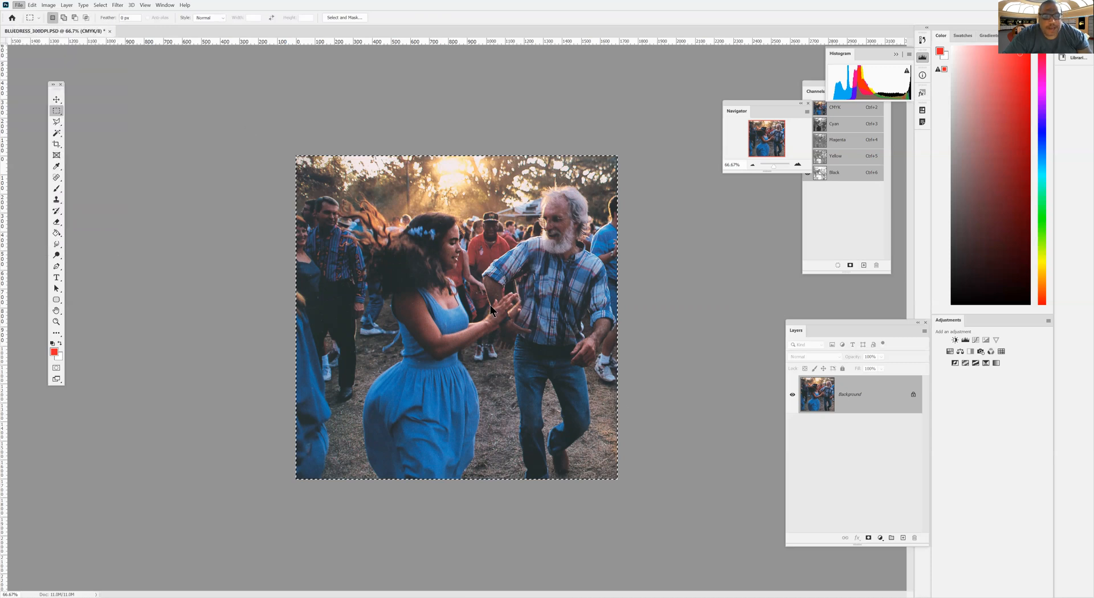
pyautogui.click(292, 398)
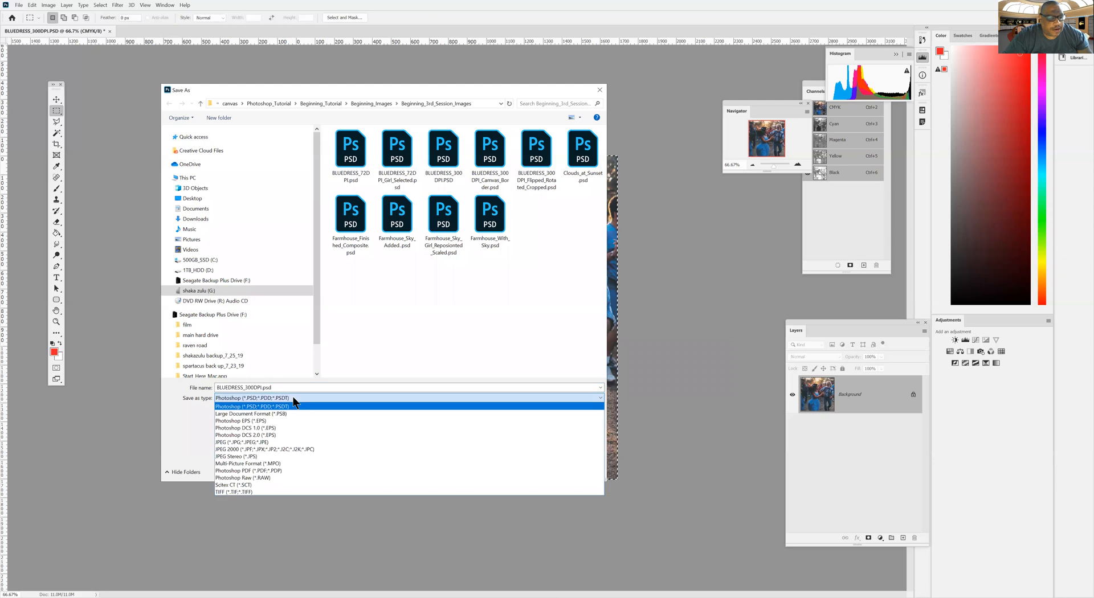
pyautogui.click(251, 442)
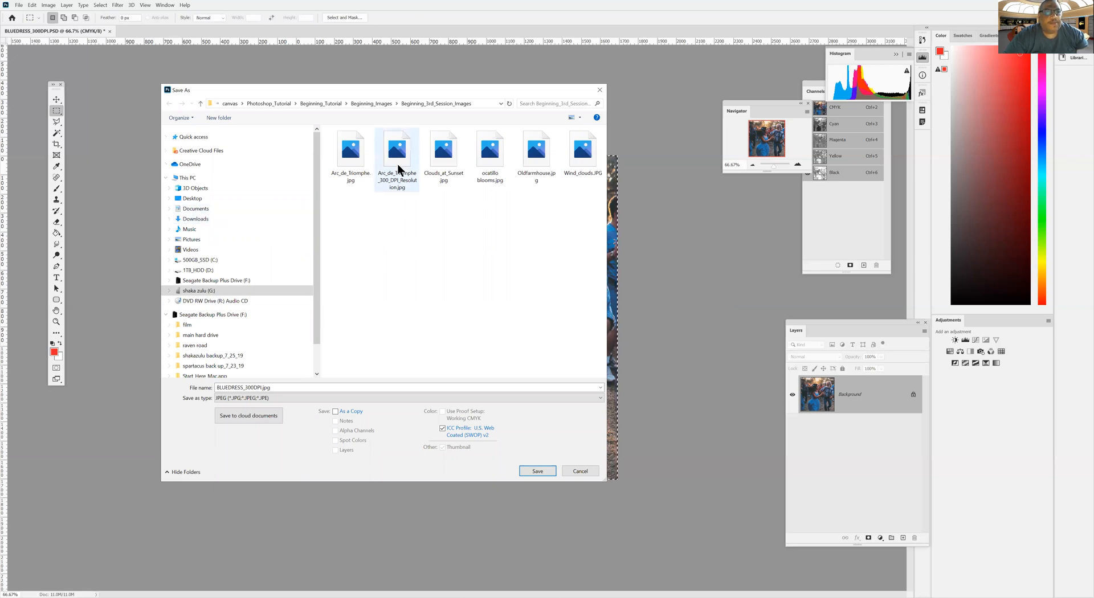
# Step: Create a Desktop folder named "project adobe illustrator" and save BLUEDRESS_300DPI.jpg in it with quality 9 and the Progressive format option
pyautogui.click(194, 199)
pyautogui.click(233, 119)
pyautogui.write('project adobe illustrator')
pyautogui.press('Return')
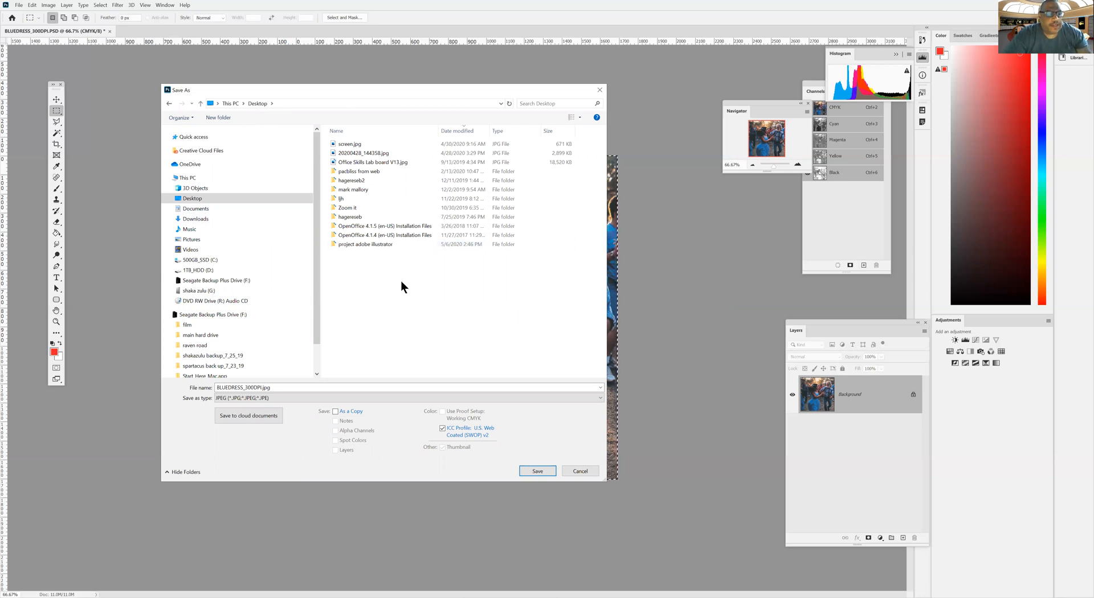
pyautogui.doubleClick(354, 244)
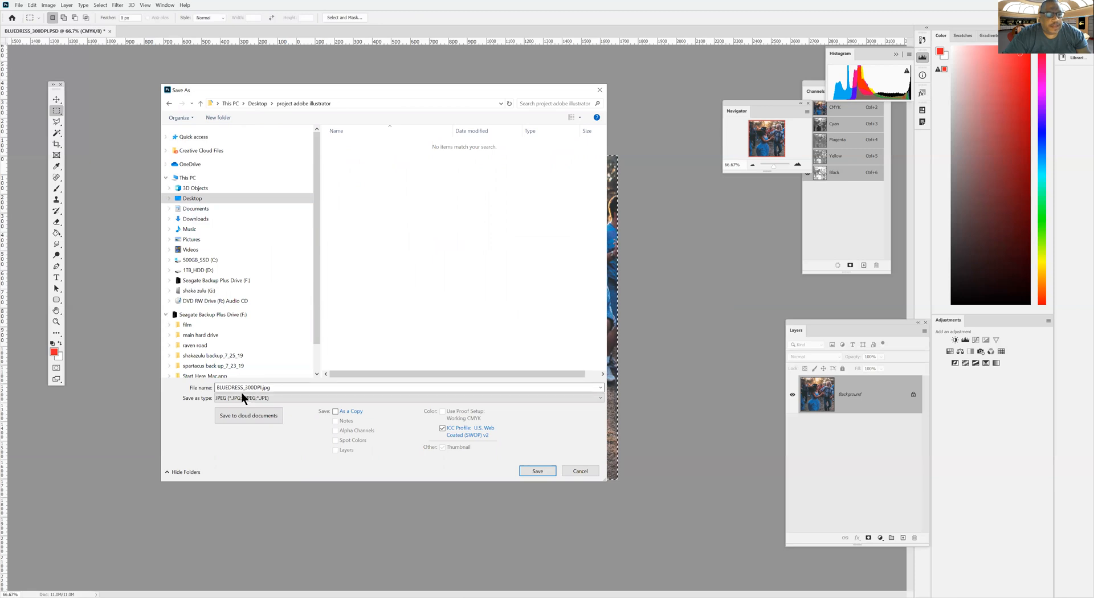
pyautogui.click(536, 471)
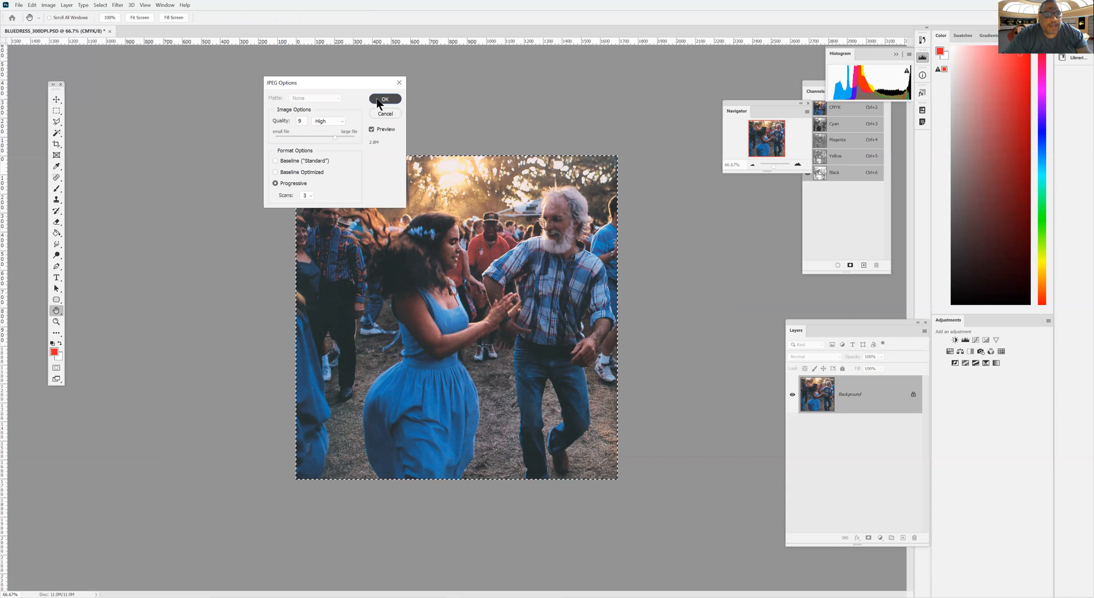
pyautogui.click(377, 100)
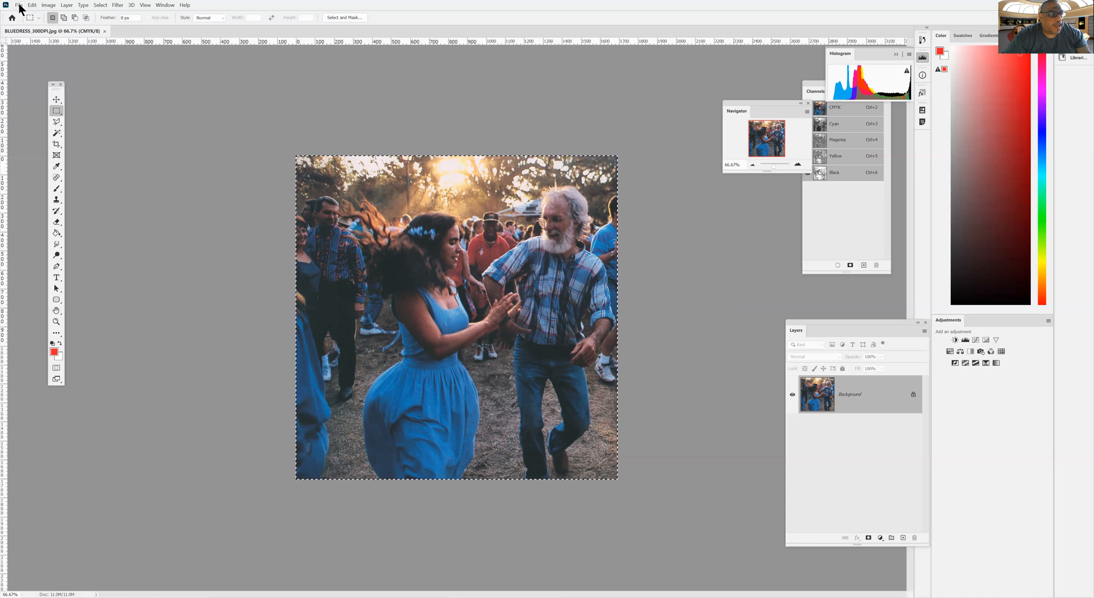
# Step: Save the photo as BLUEDRESS_300DPI.tif in the project adobe illustrator folder, with LZW compression, interleaved pixel order and IBM PC byte order
pyautogui.click(18, 5)
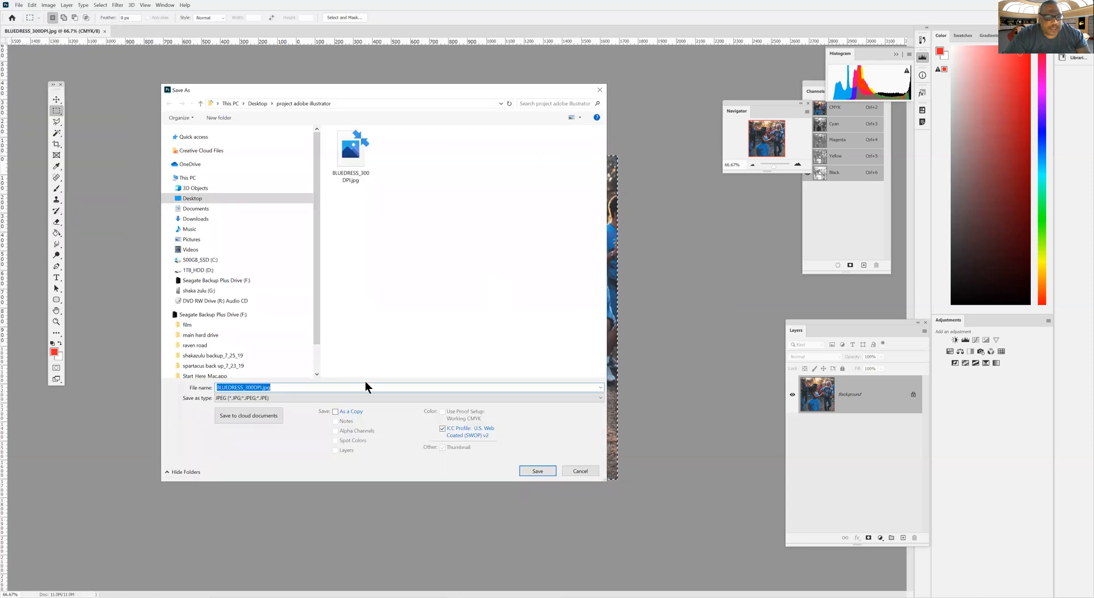
pyautogui.click(307, 398)
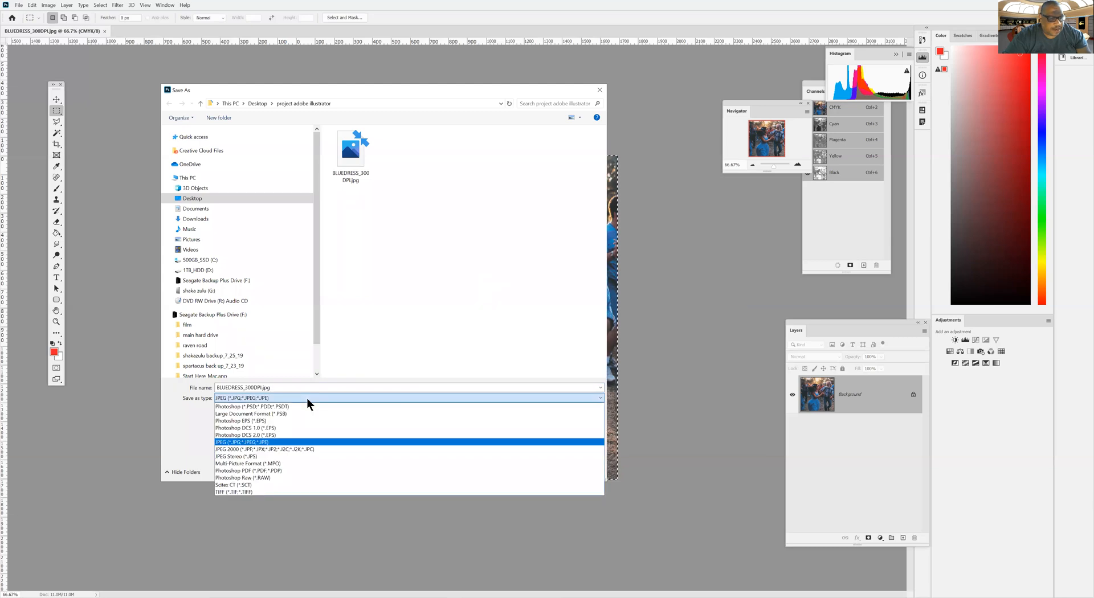
pyautogui.click(256, 493)
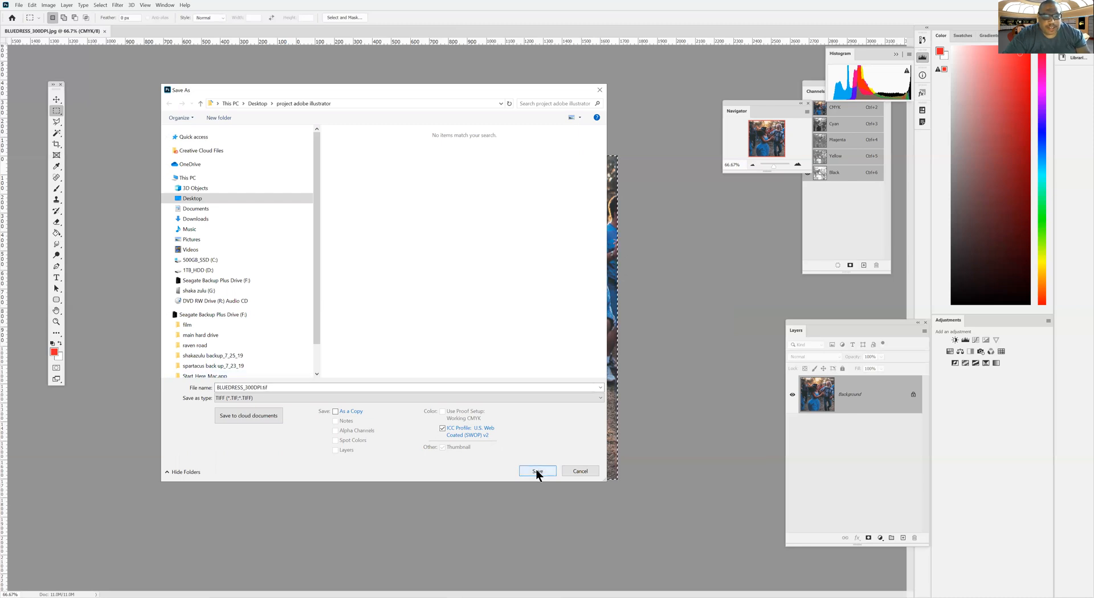
pyautogui.press('Return')
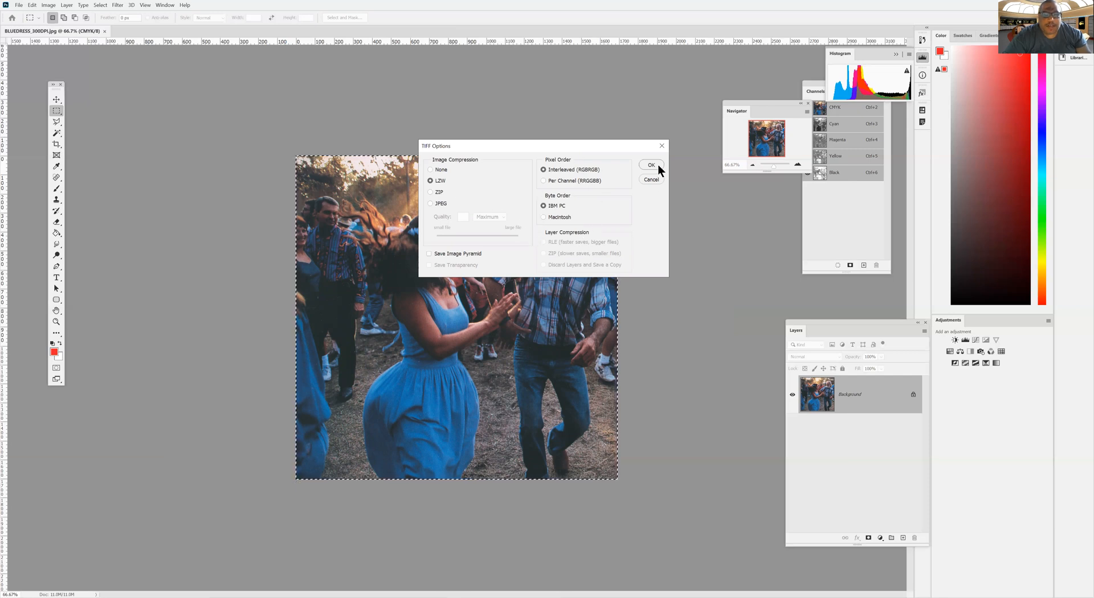
pyautogui.press('Return')
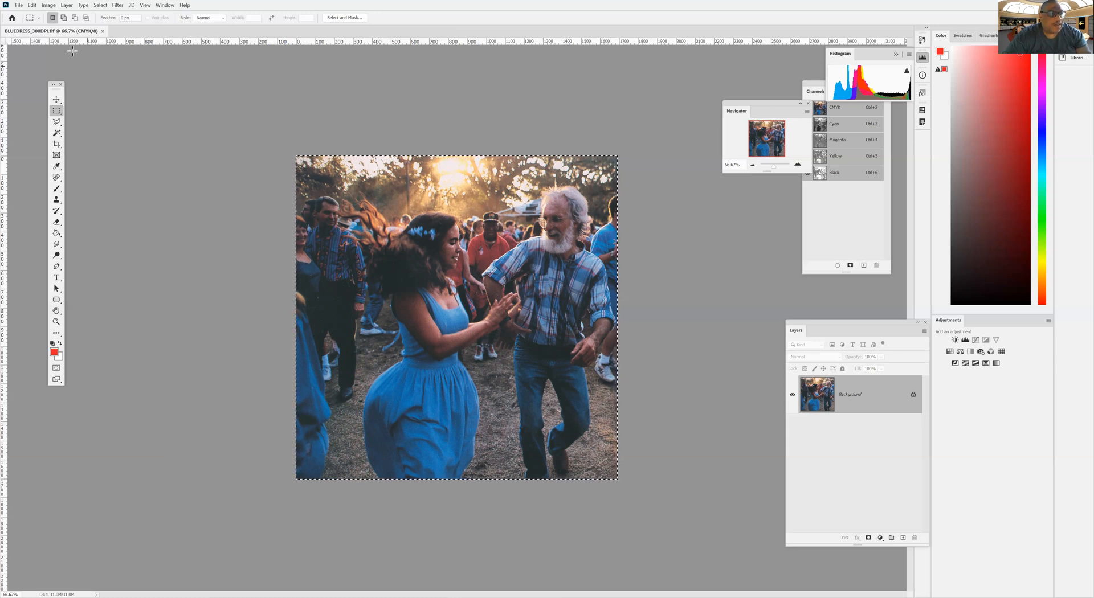
# Step: Save the photo in Photoshop format as BLUEDRESS_300DPI.psd in the project adobe illustrator folder
pyautogui.click(20, 6)
pyautogui.click(29, 105)
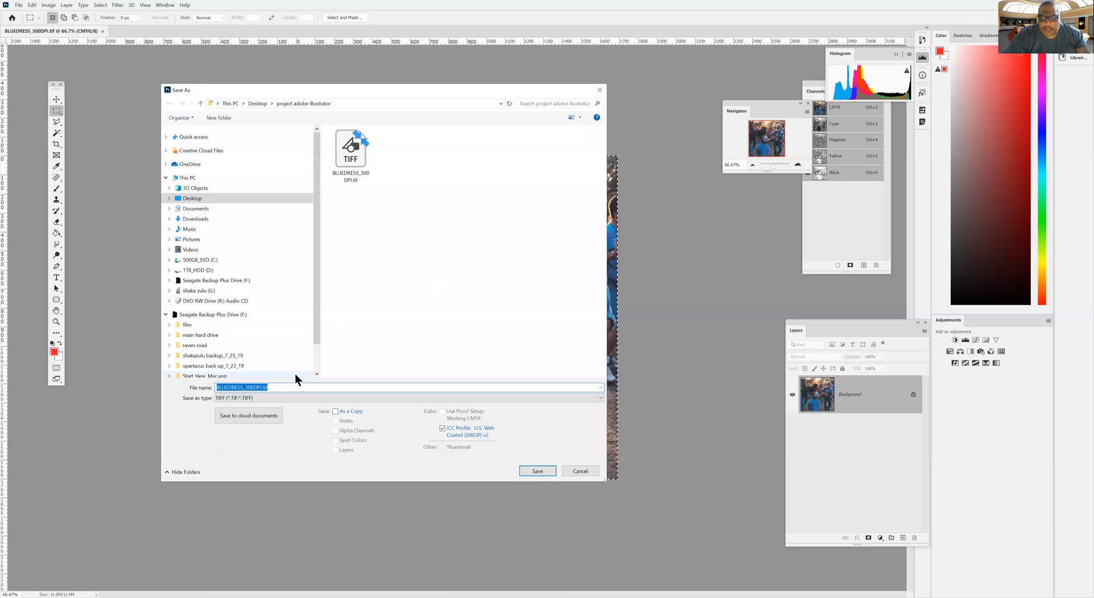
pyautogui.click(300, 397)
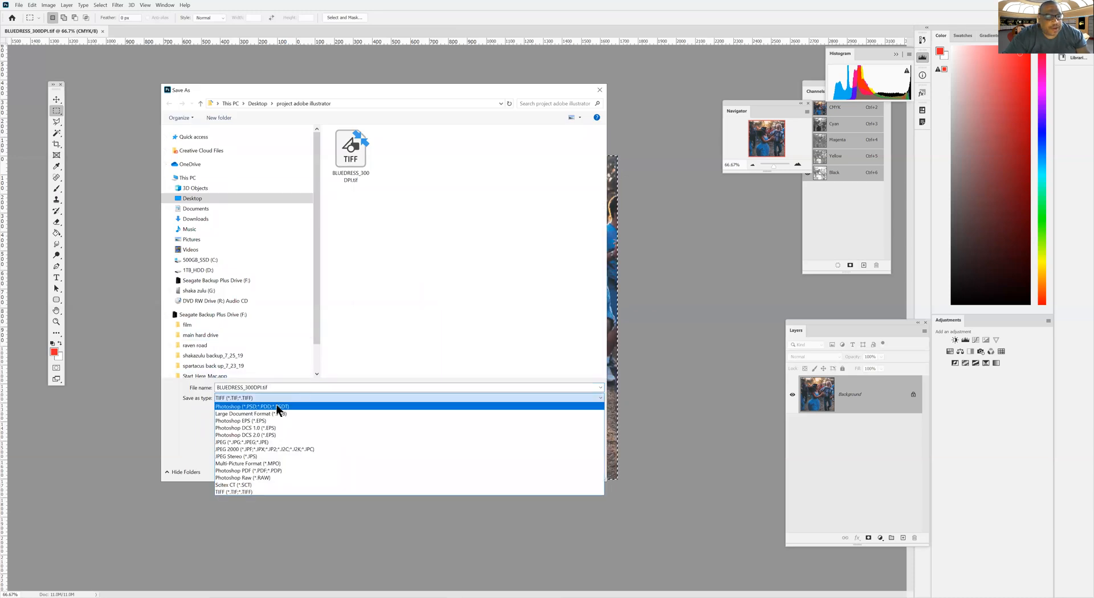
pyautogui.click(278, 406)
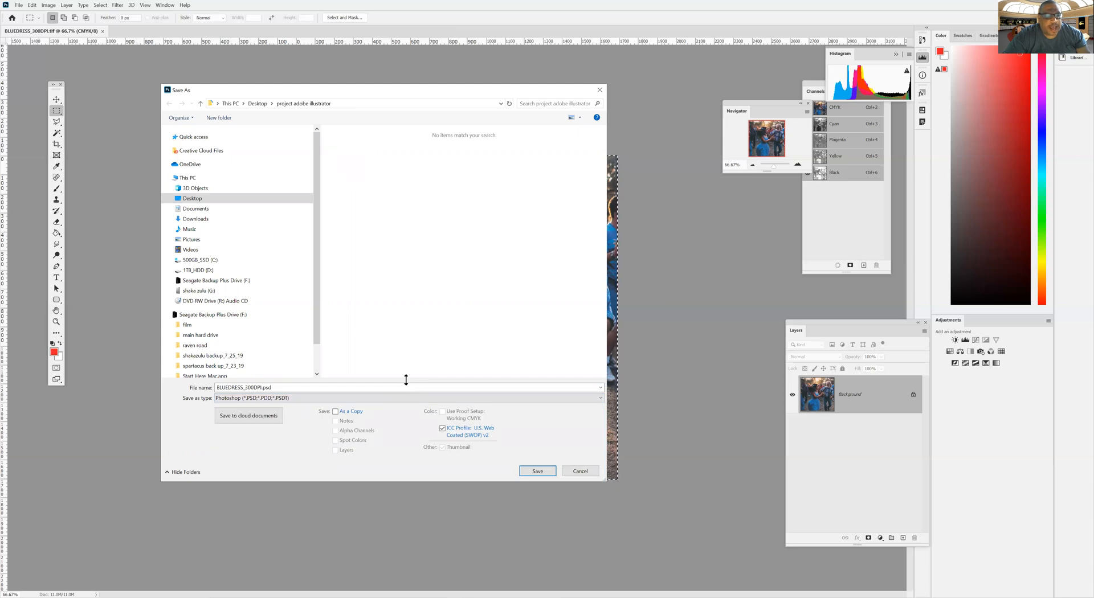
pyautogui.click(535, 471)
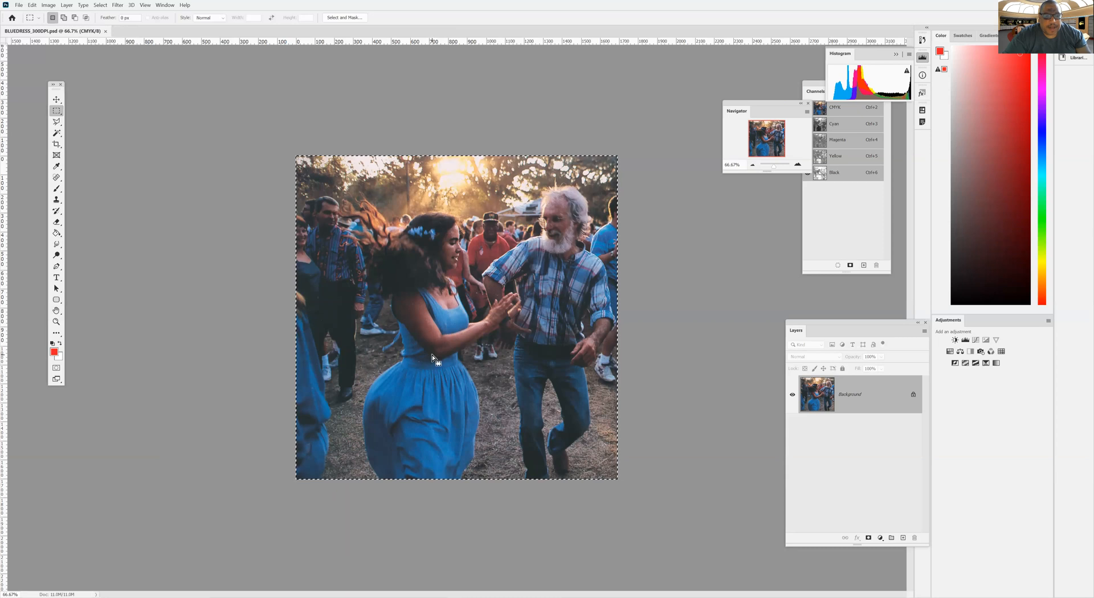